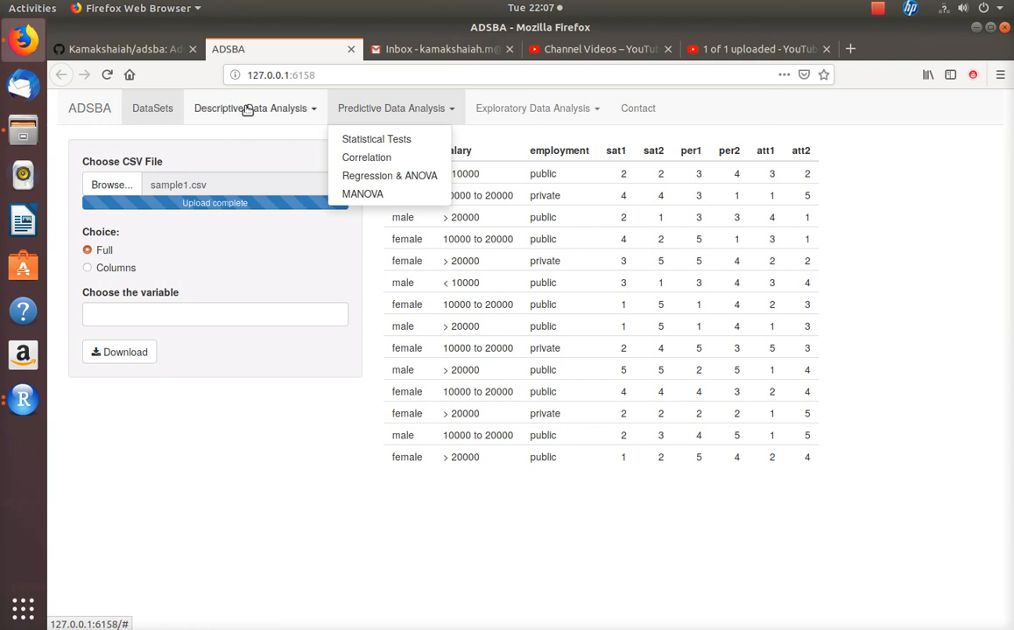
# Open the Discriminant Analysis page of the exploratory data analyses
pyautogui.click(142, 112)
pyautogui.click(254, 109)
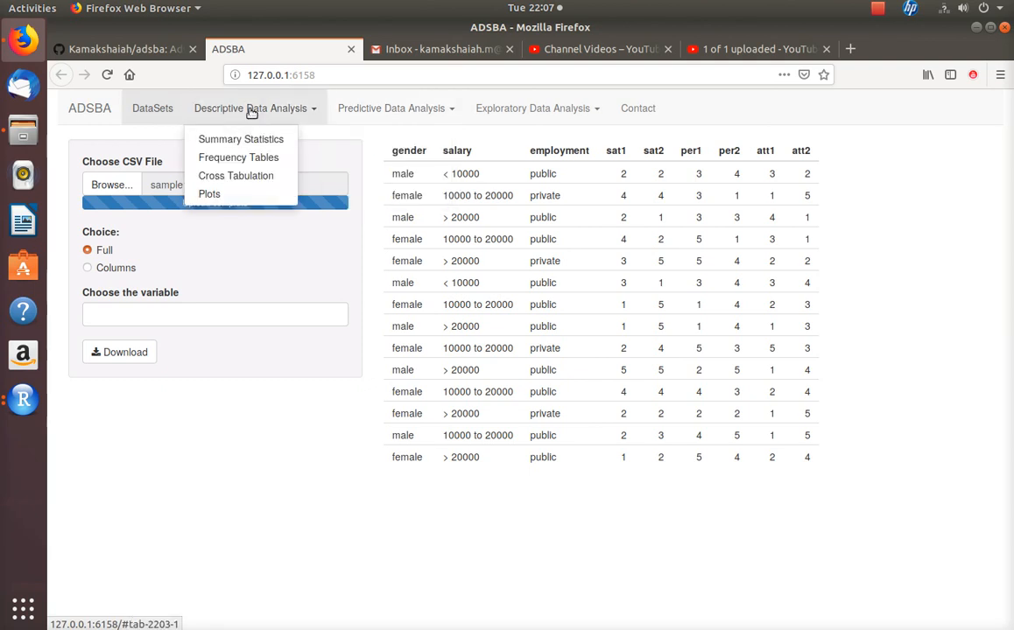
pyautogui.click(418, 110)
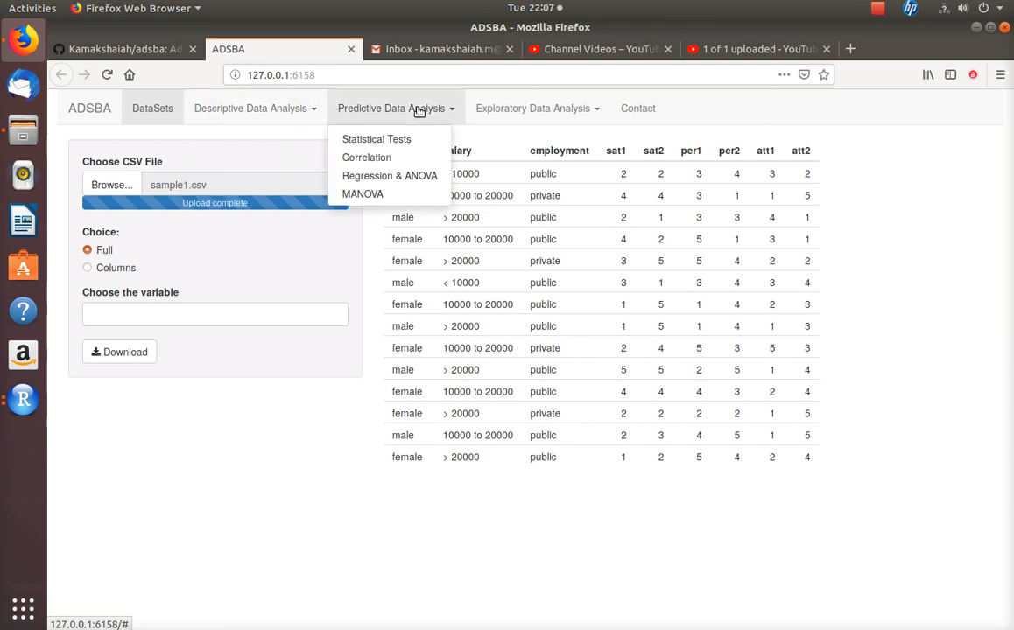
pyautogui.click(513, 110)
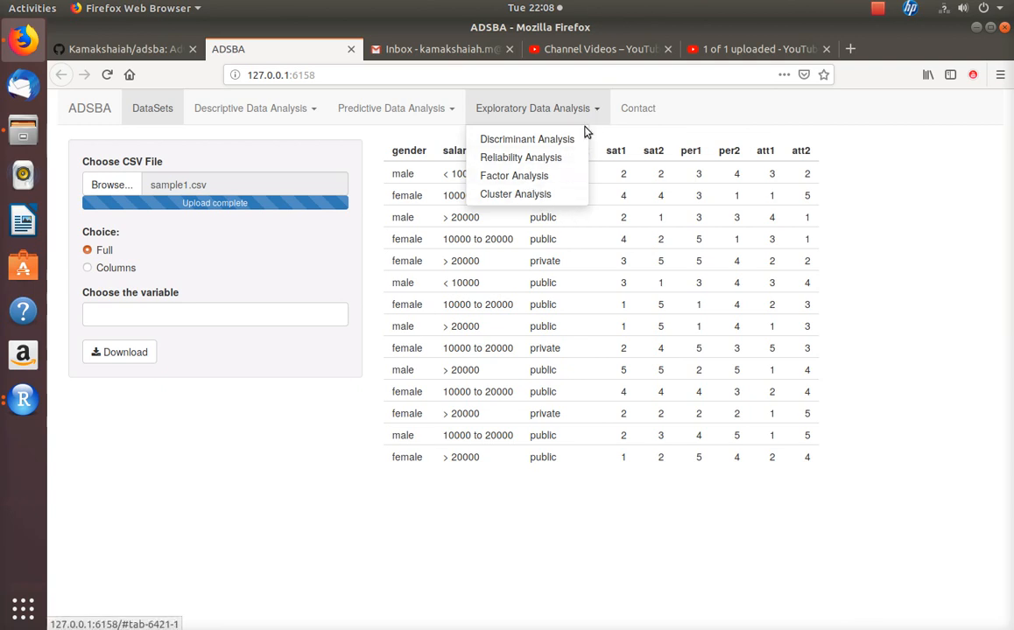
pyautogui.click(549, 142)
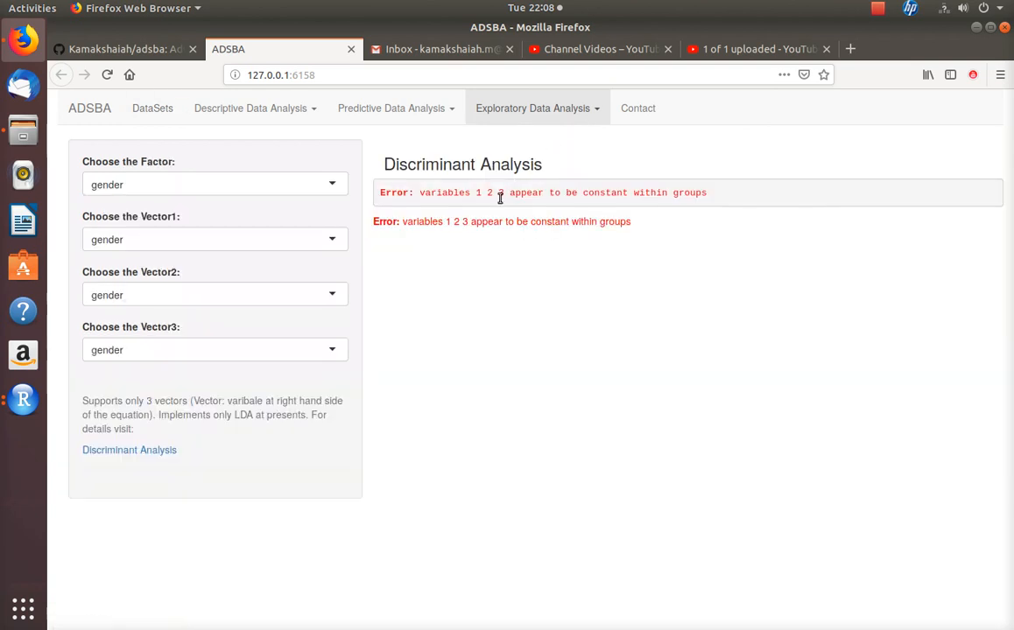
pyautogui.click(591, 110)
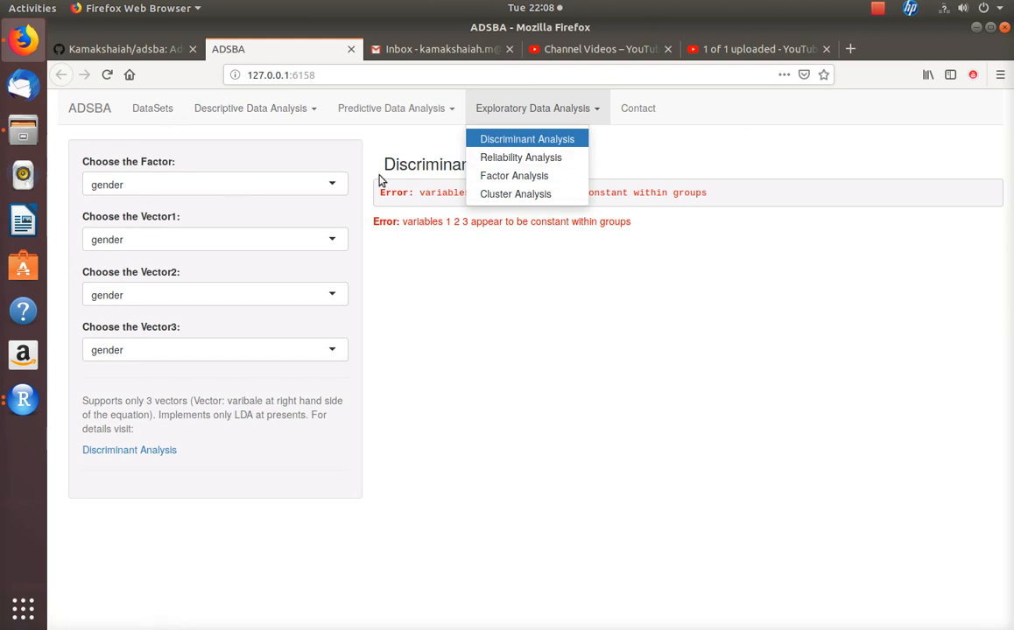
pyautogui.click(473, 140)
pyautogui.click(525, 109)
pyautogui.doubleClick(234, 414)
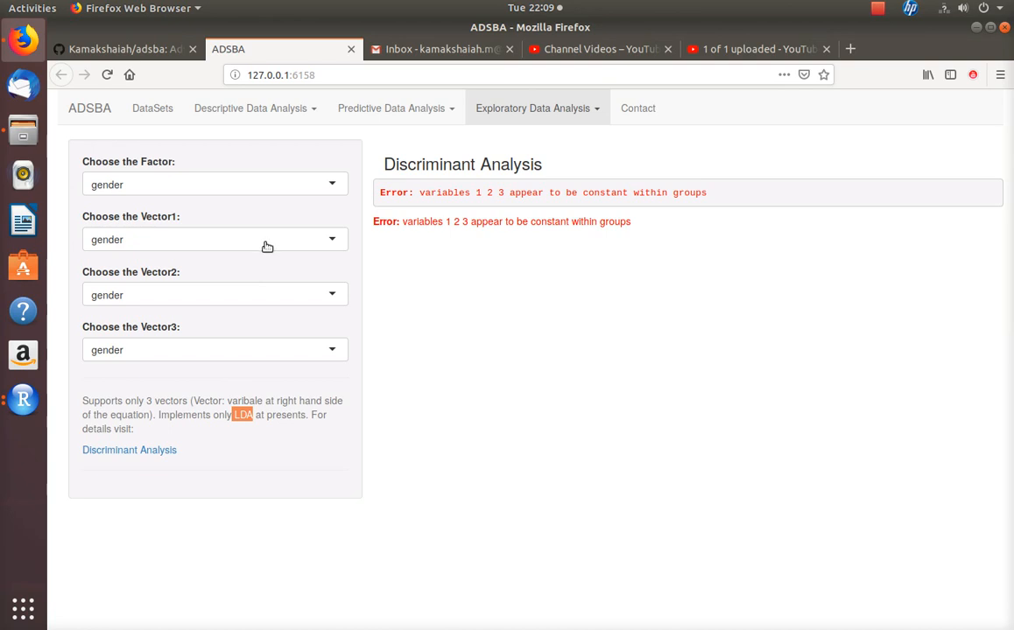
# Set the discriminant analysis vectors to sat1, sat2 and per1, with gender kept as the factor
pyautogui.click(334, 240)
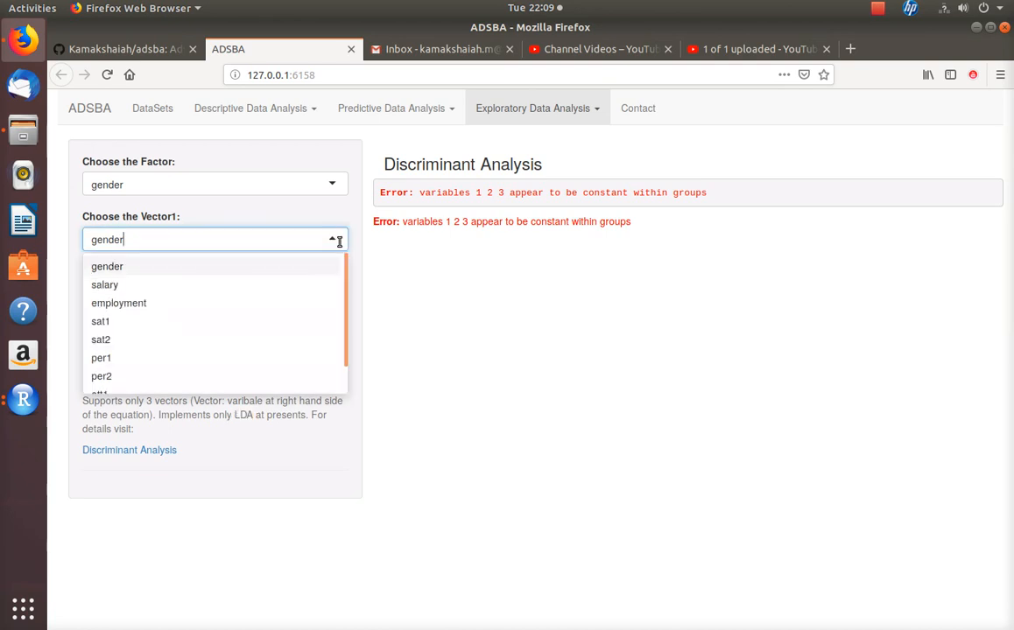
pyautogui.click(228, 325)
pyautogui.click(289, 295)
pyautogui.click(137, 396)
pyautogui.click(324, 353)
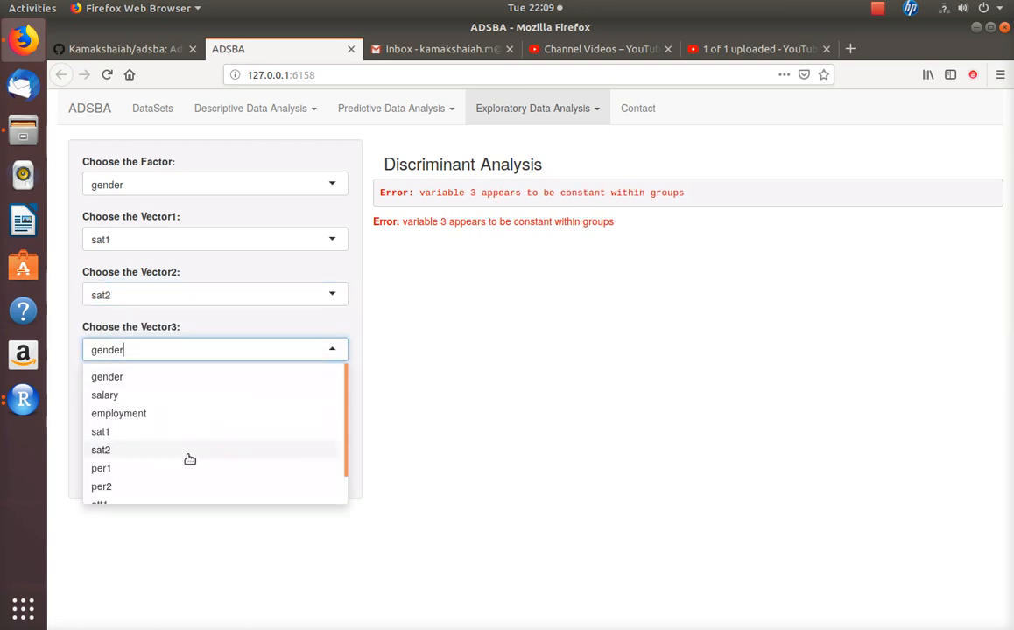
pyautogui.click(122, 473)
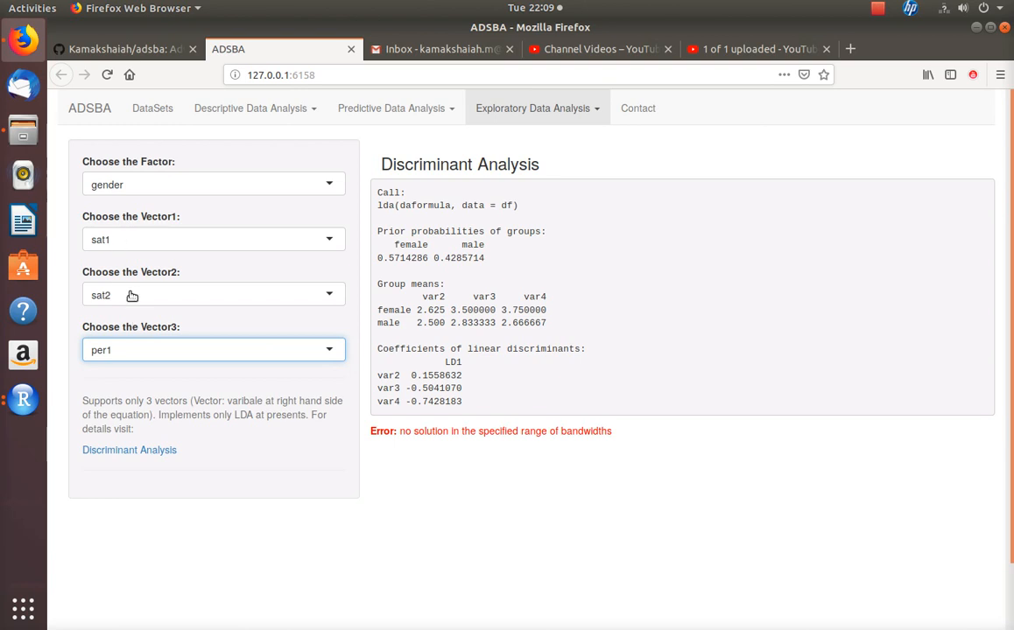
pyautogui.click(131, 350)
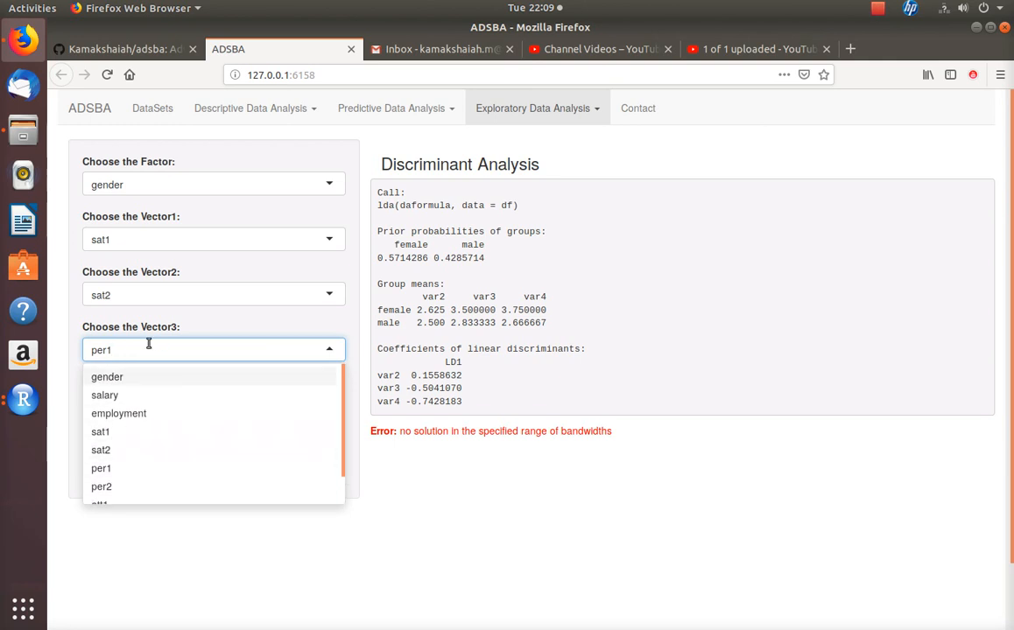
pyautogui.click(163, 319)
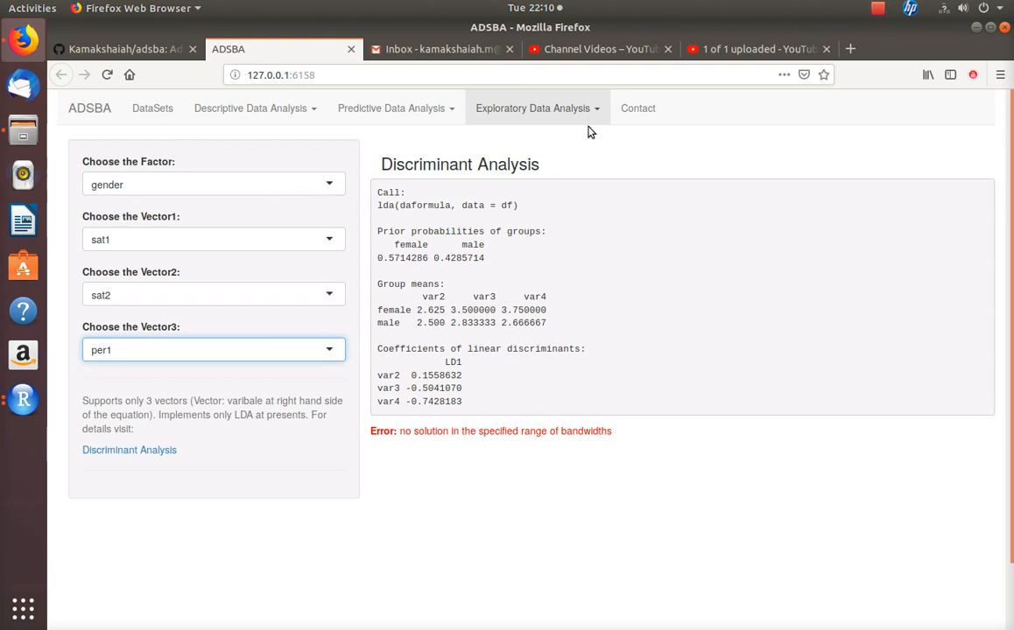
# Examine the discriminant analysis output, including the coefficients of linear discriminants and the error line below it
pyautogui.moveTo(378, 194); pyautogui.dragTo(463, 401)
pyautogui.click(507, 394)
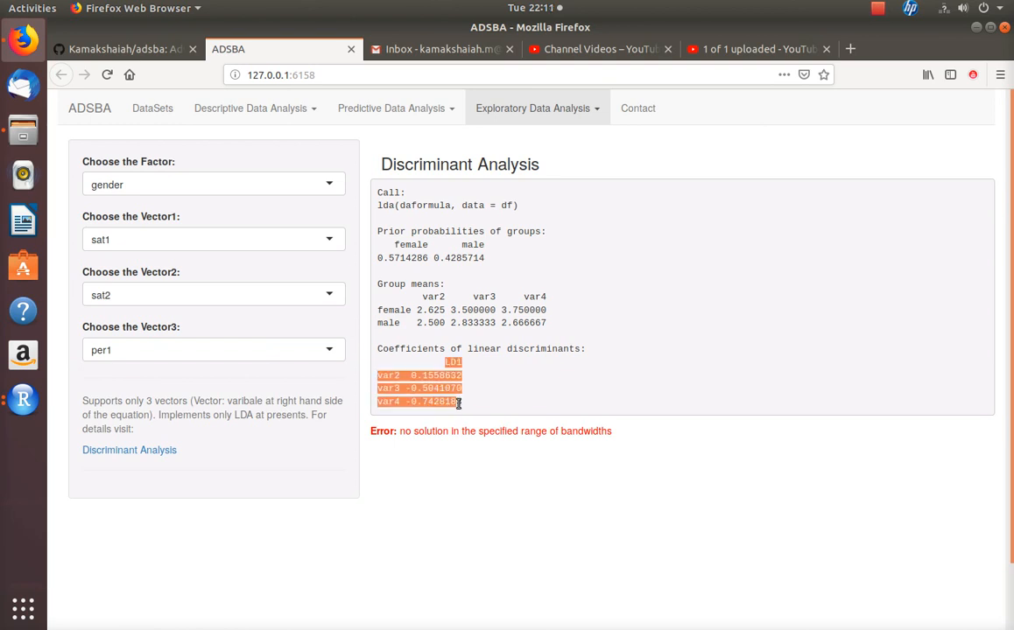
pyautogui.click(482, 401)
pyautogui.moveTo(447, 361); pyautogui.dragTo(453, 396)
pyautogui.click(455, 376)
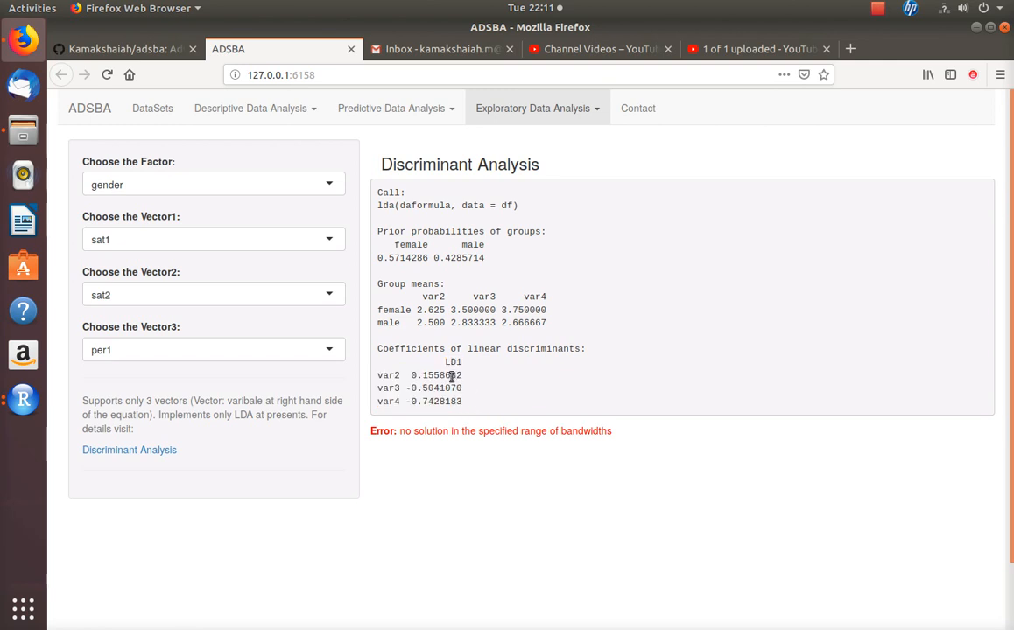
pyautogui.moveTo(404, 430); pyautogui.dragTo(612, 431)
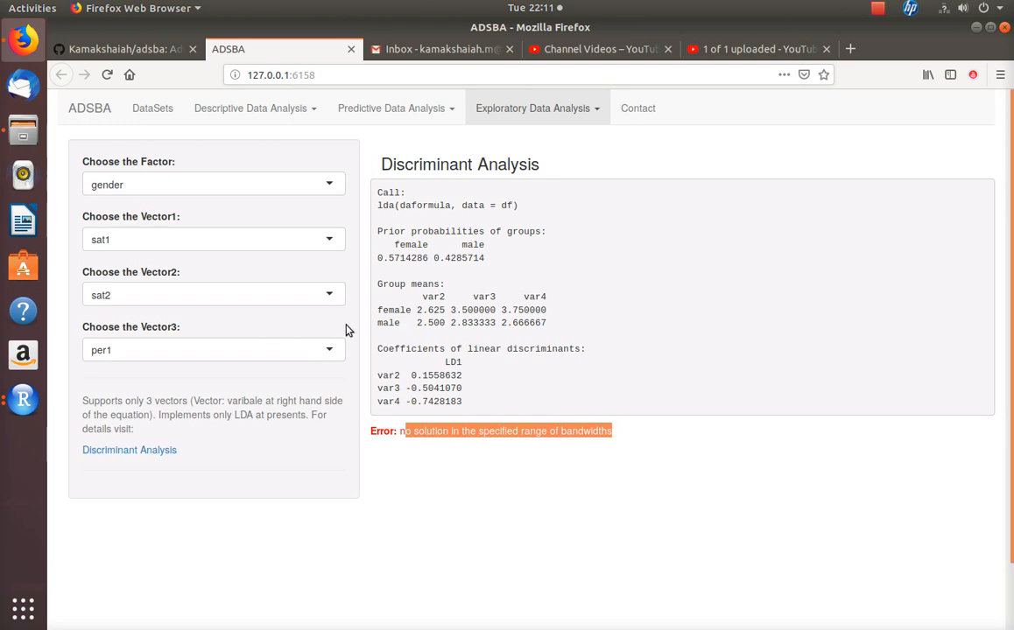
pyautogui.moveTo(368, 429); pyautogui.dragTo(450, 431)
pyautogui.click(450, 430)
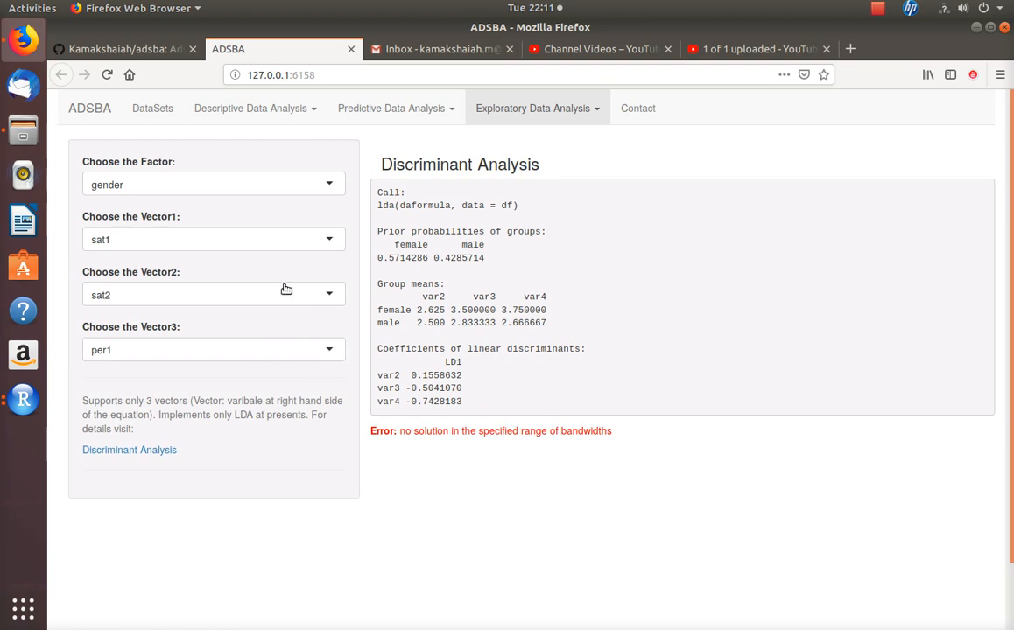
# Change Vector3 of the discriminant analysis to per2
pyautogui.moveTo(381, 164); pyautogui.dragTo(560, 169)
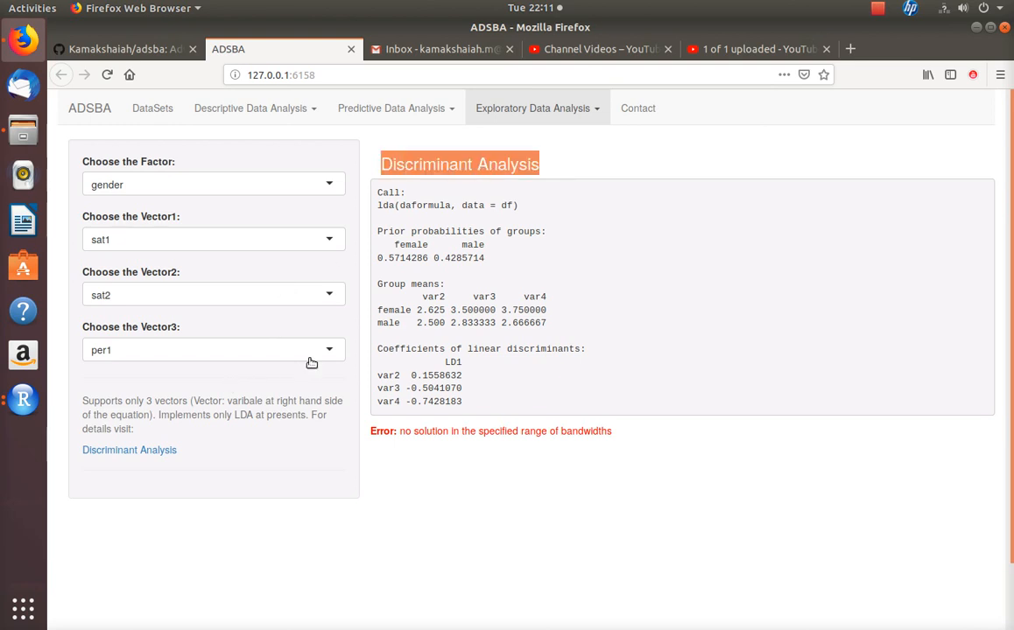
pyautogui.click(280, 350)
pyautogui.click(141, 486)
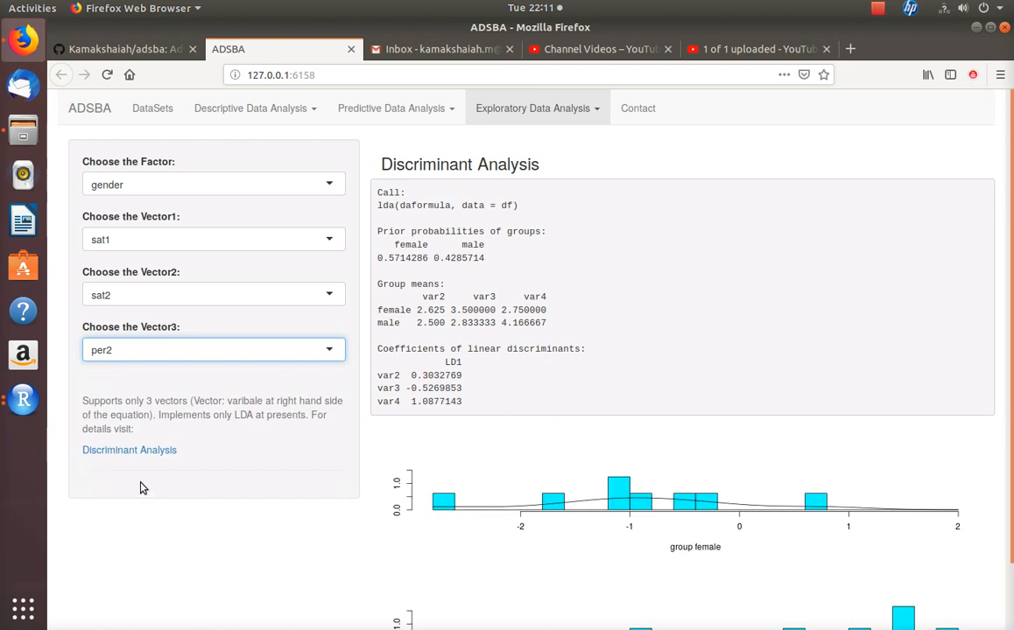
# Examine the histograms for the female and male groups below the discriminant analysis output
pyautogui.scroll(-2, 197, 464)
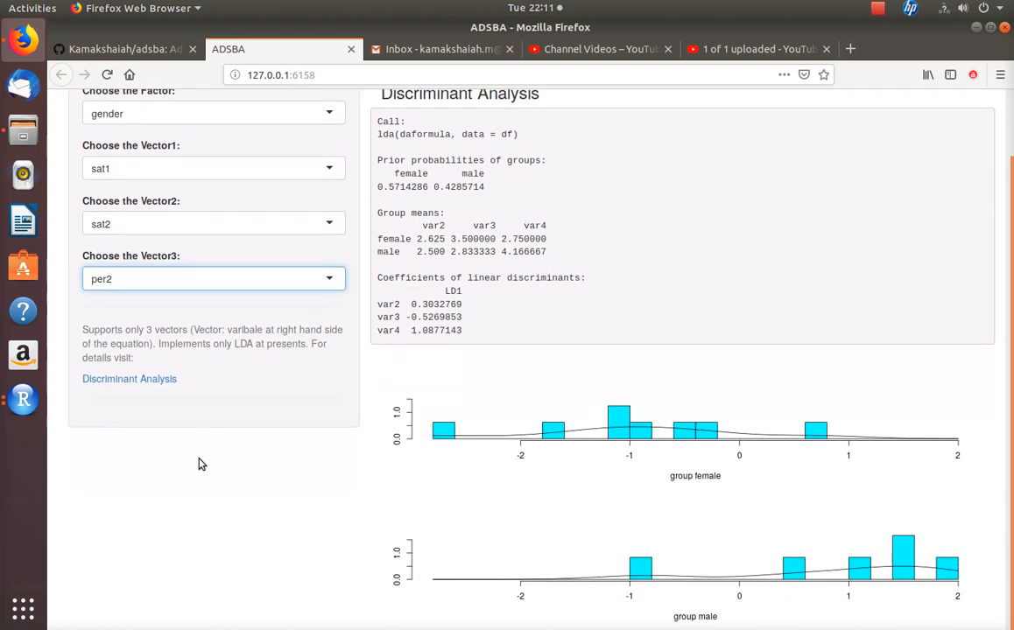
pyautogui.scroll(2, 402, 464)
pyautogui.scroll(-2, 595, 498)
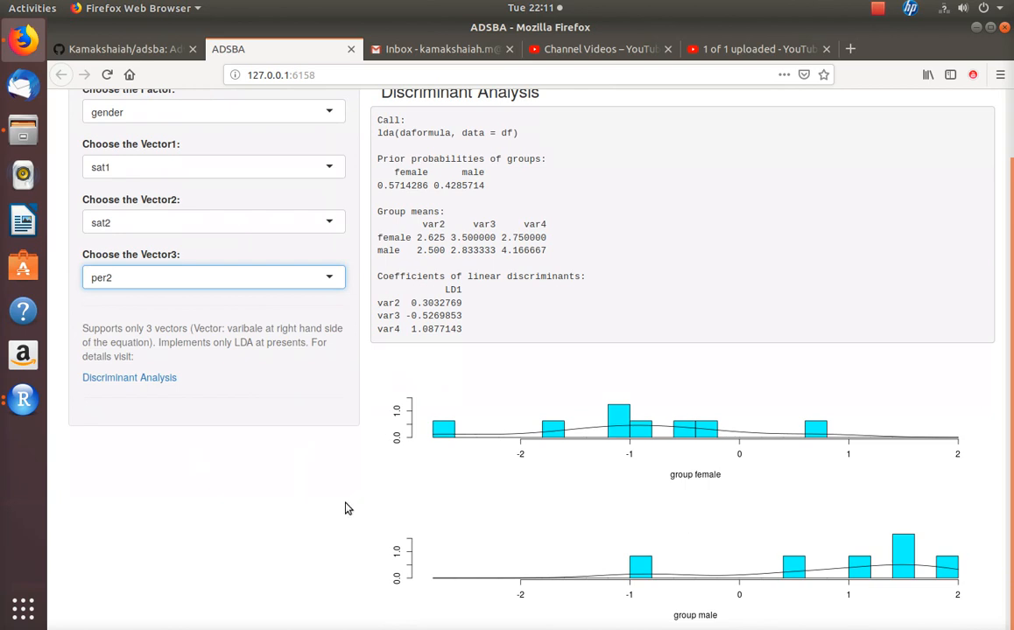
pyautogui.scroll(2, 346, 510)
pyautogui.scroll(-2, 753, 554)
pyautogui.scroll(-1, 753, 554)
pyautogui.scroll(2, 585, 540)
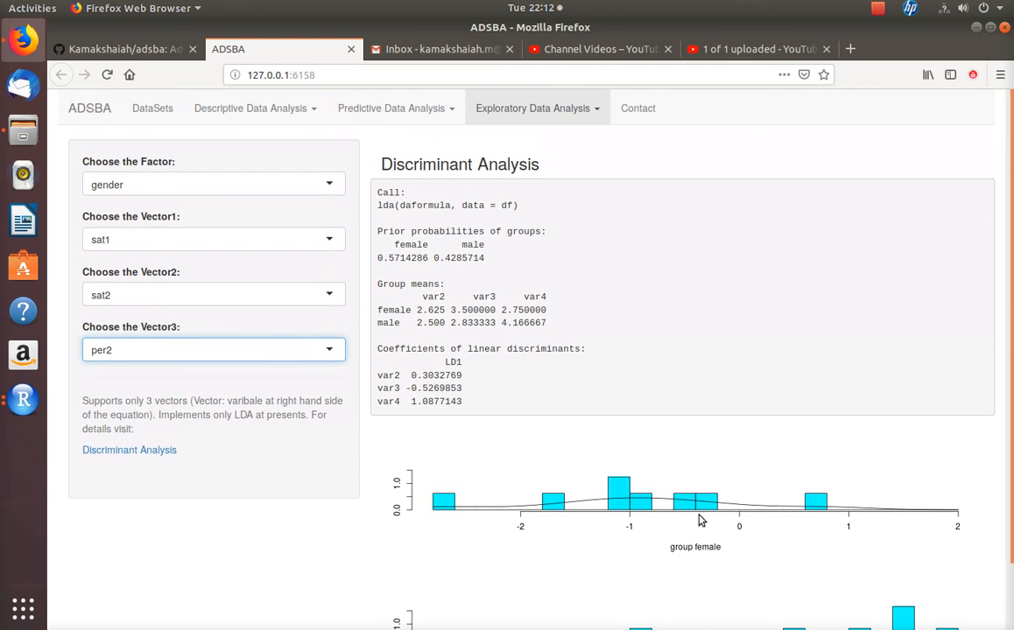
pyautogui.scroll(-1, 621, 537)
pyautogui.scroll(1, 507, 537)
# Review the prior probabilities, group means and LD1 coefficients of each variable in the discriminant analysis output
pyautogui.moveTo(376, 194); pyautogui.dragTo(464, 414)
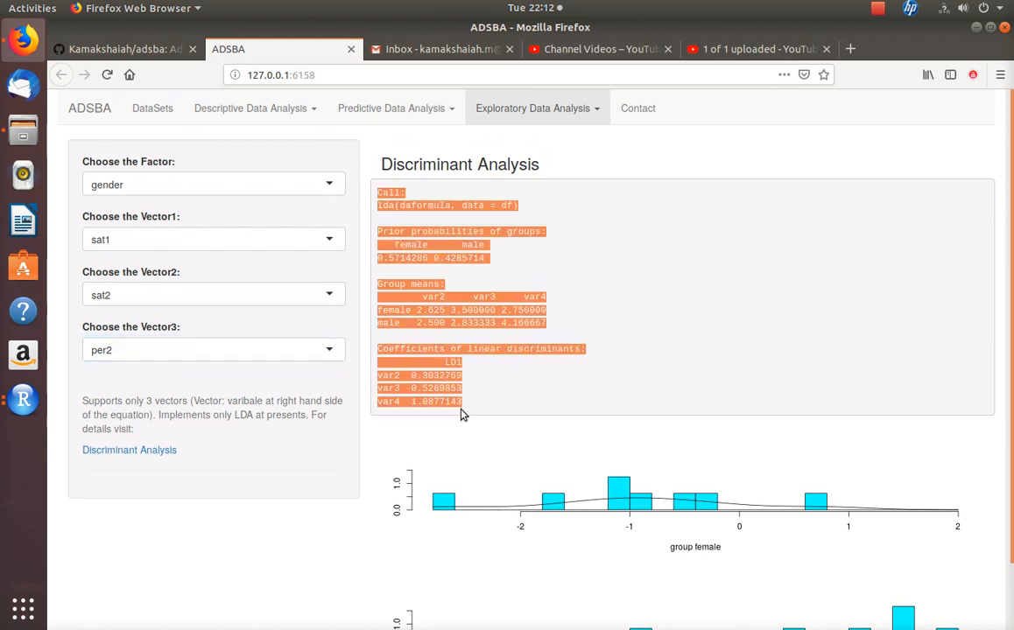
pyautogui.click(495, 349)
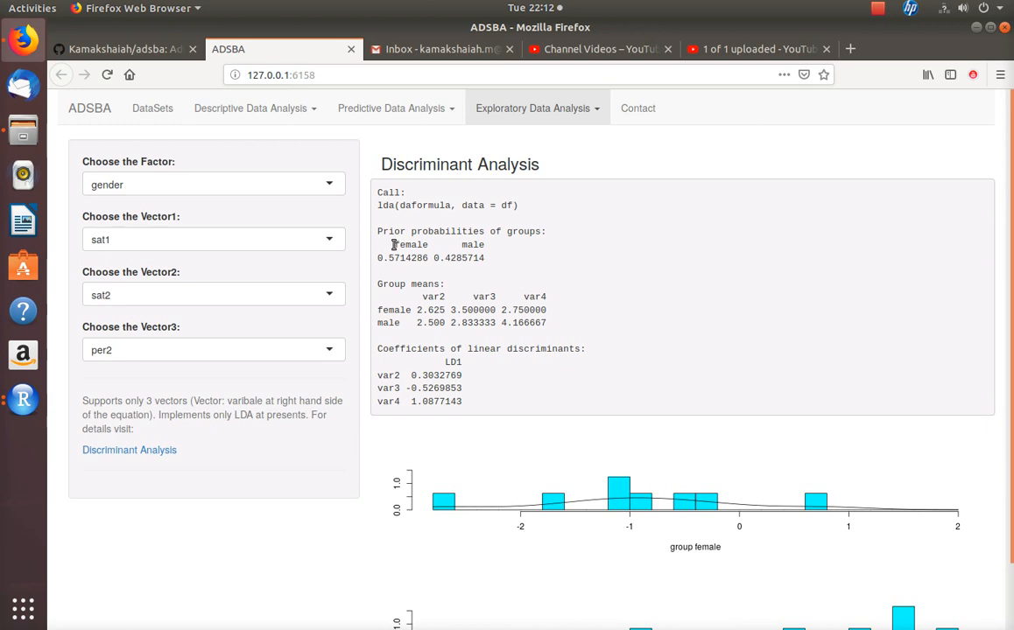
pyautogui.moveTo(378, 229); pyautogui.dragTo(523, 231)
pyautogui.moveTo(383, 285); pyautogui.dragTo(445, 285)
pyautogui.moveTo(452, 361); pyautogui.dragTo(464, 402)
pyautogui.click(466, 404)
pyautogui.moveTo(379, 378); pyautogui.dragTo(398, 378)
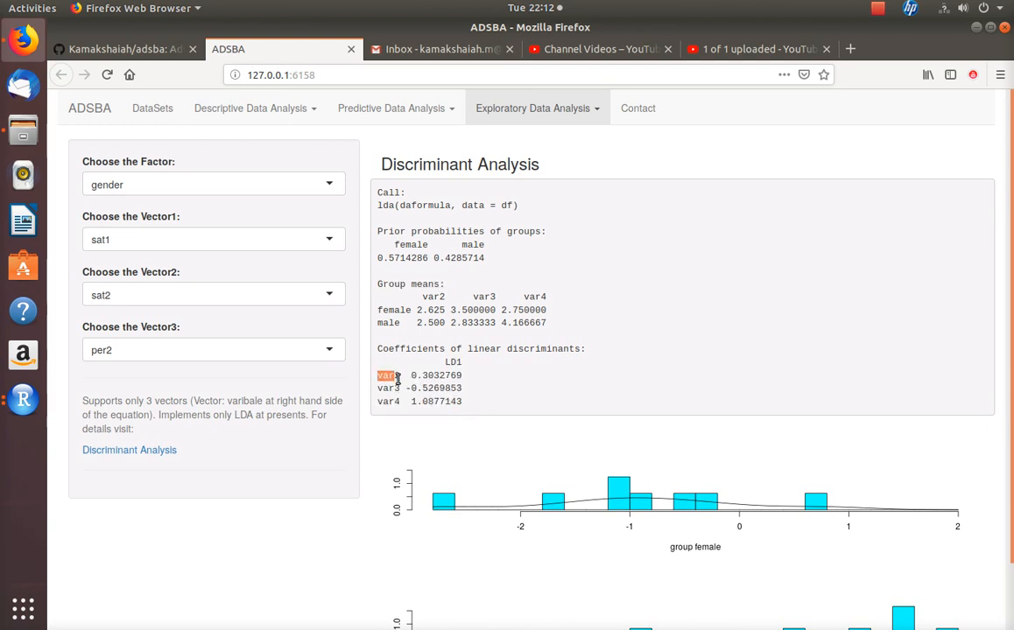
pyautogui.doubleClick(453, 362)
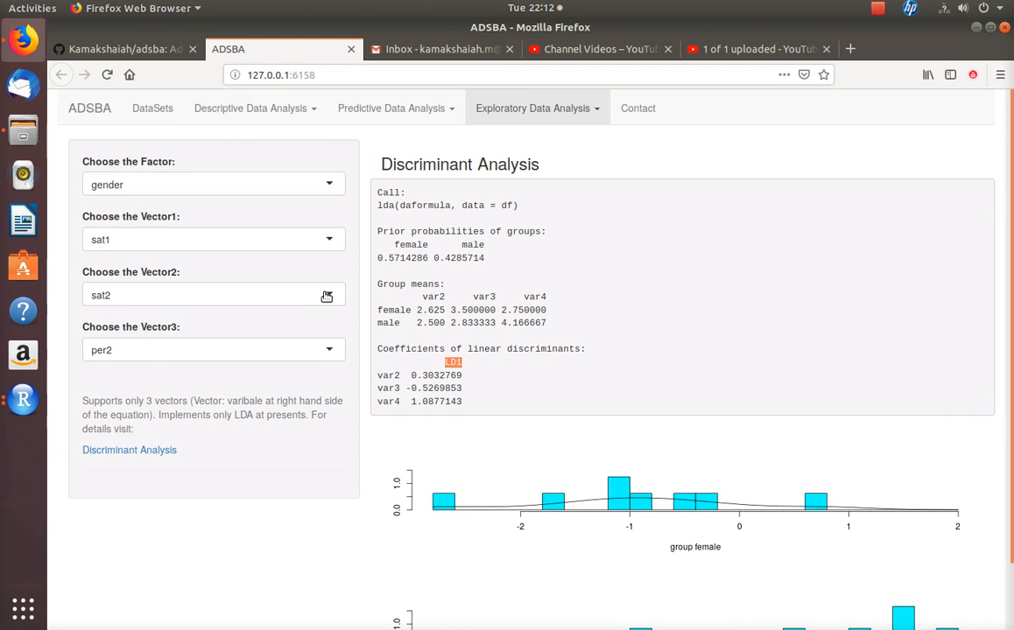
pyautogui.moveTo(411, 375); pyautogui.dragTo(456, 375)
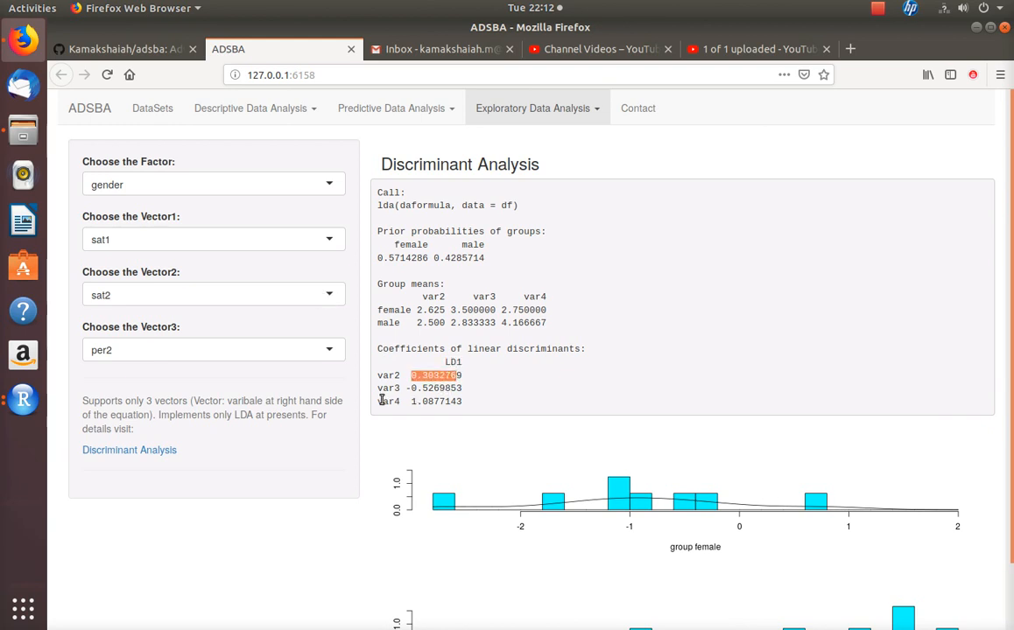
pyautogui.moveTo(407, 401); pyautogui.dragTo(441, 402)
pyautogui.click(466, 405)
pyautogui.moveTo(377, 389); pyautogui.dragTo(480, 391)
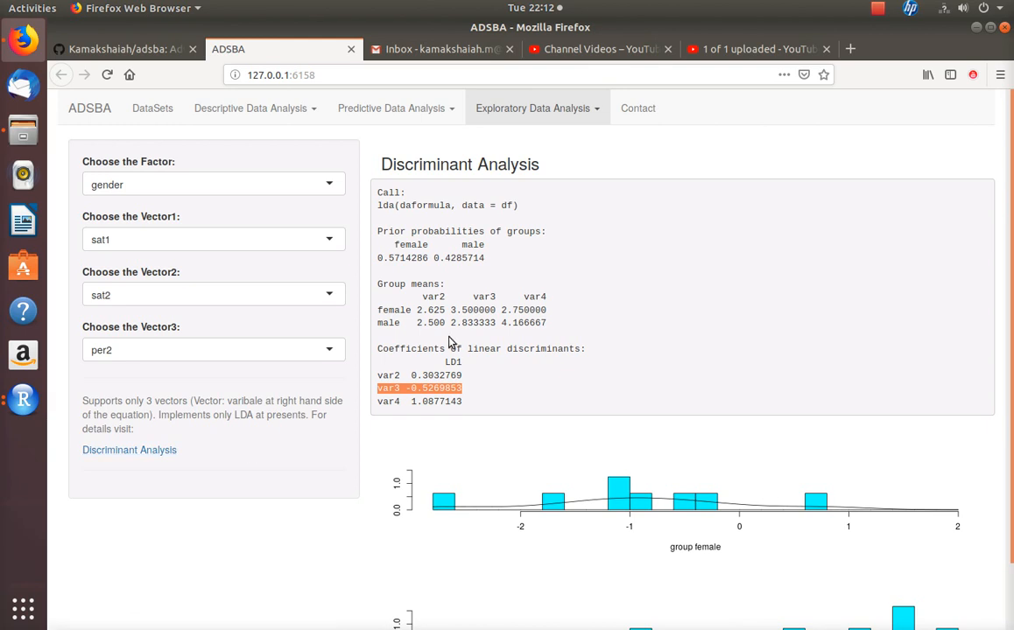
# Open the Reliability Analysis page of the exploratory data analyses
pyautogui.click(561, 110)
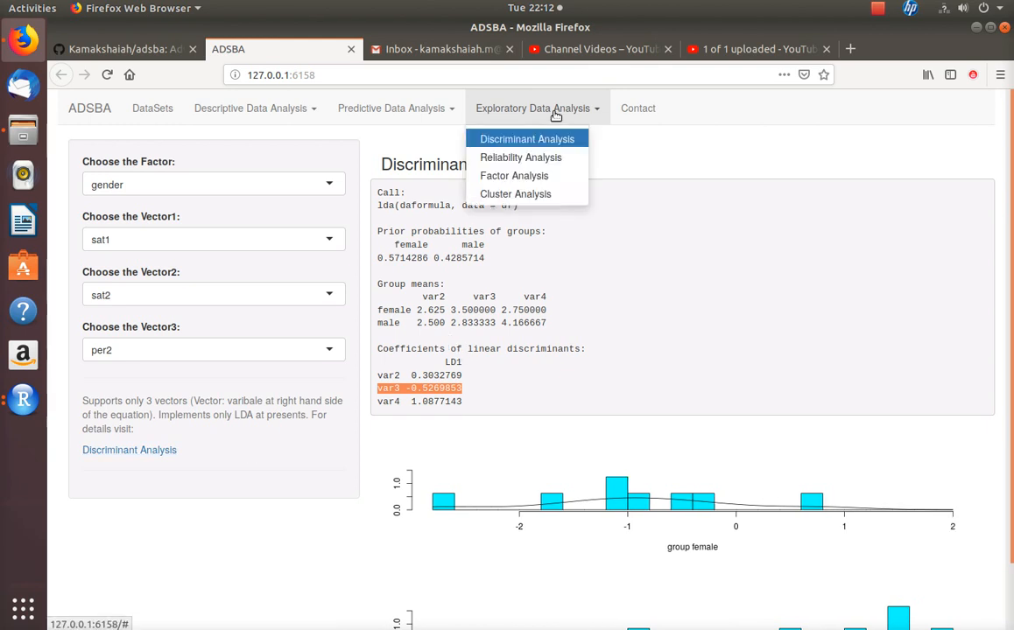
pyautogui.click(528, 158)
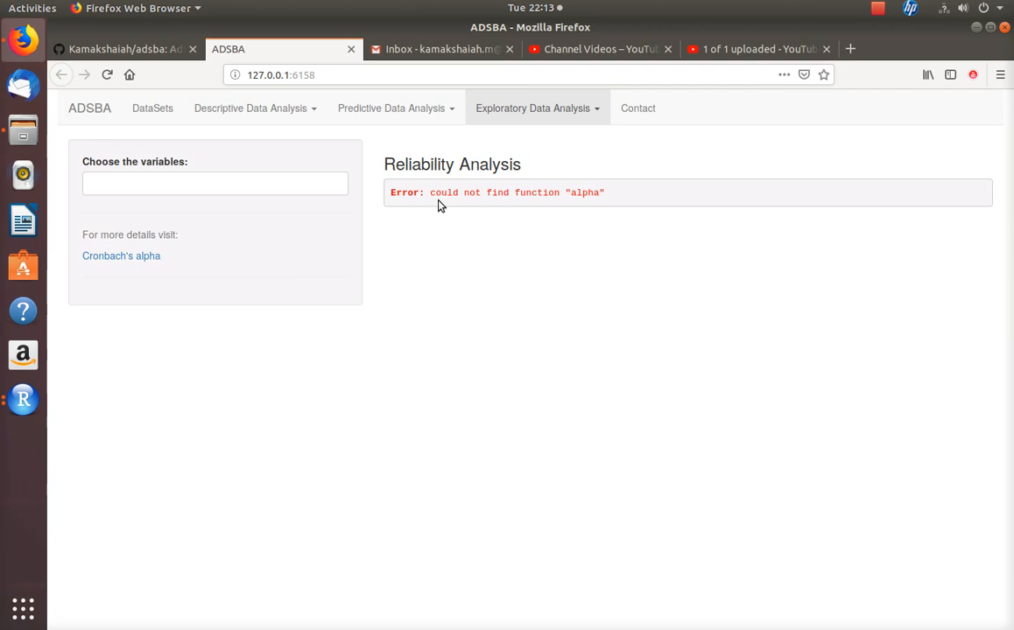
pyautogui.click(566, 108)
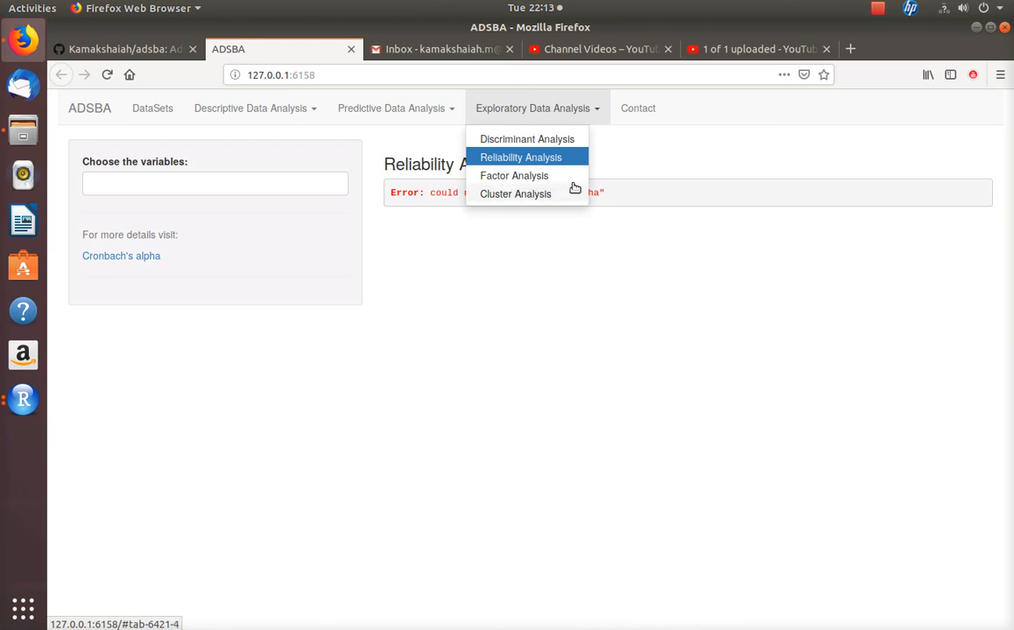
# Choose sat1, sat2, per1 and per2 as the variables for the reliability analysis
pyautogui.click(194, 182)
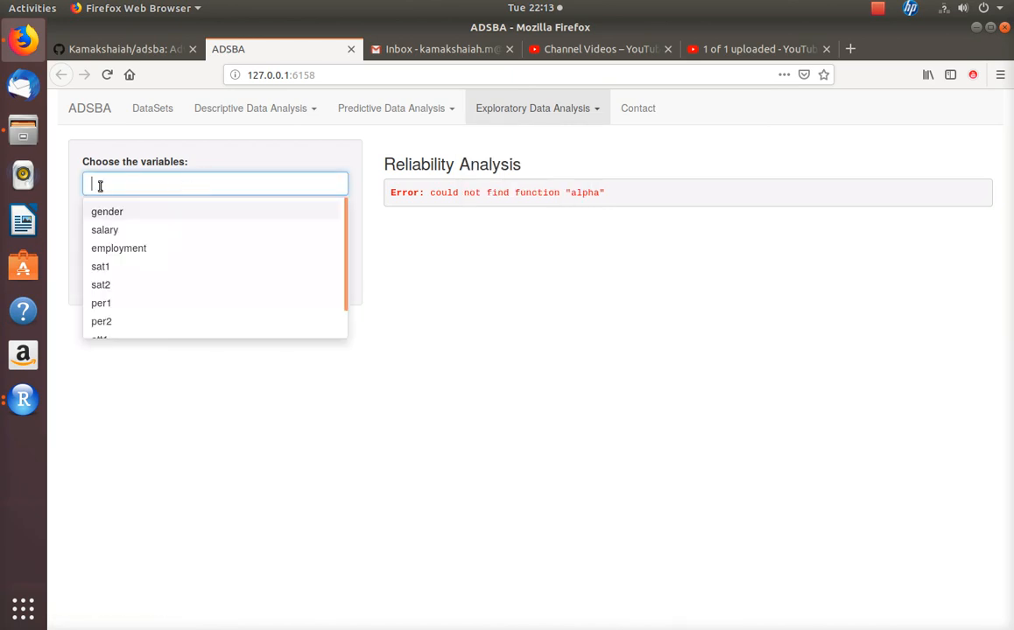
pyautogui.click(105, 268)
pyautogui.click(106, 268)
pyautogui.click(106, 268)
pyautogui.click(105, 267)
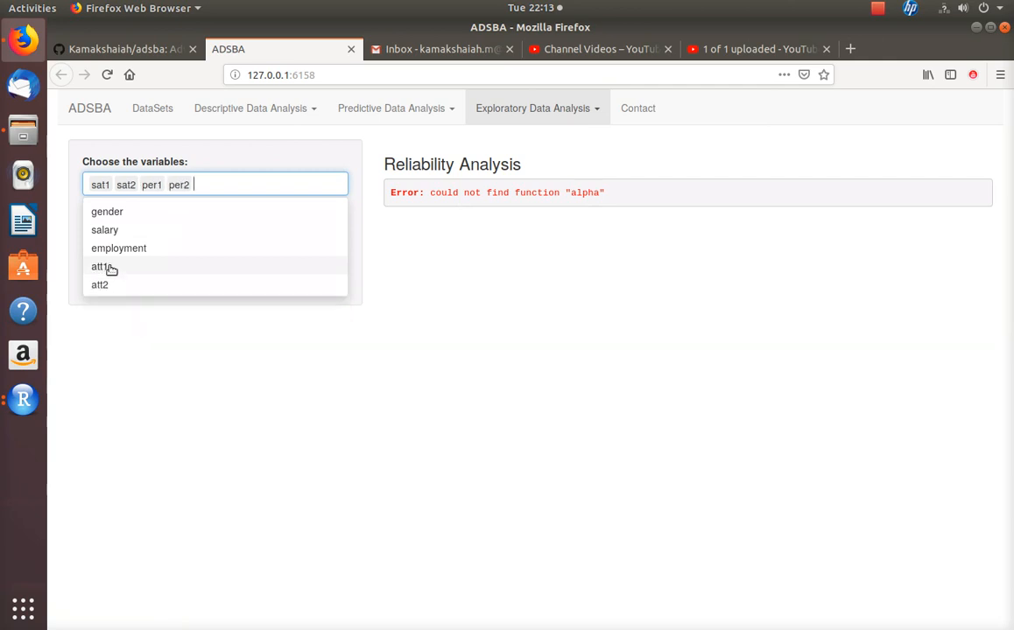
pyautogui.click(453, 256)
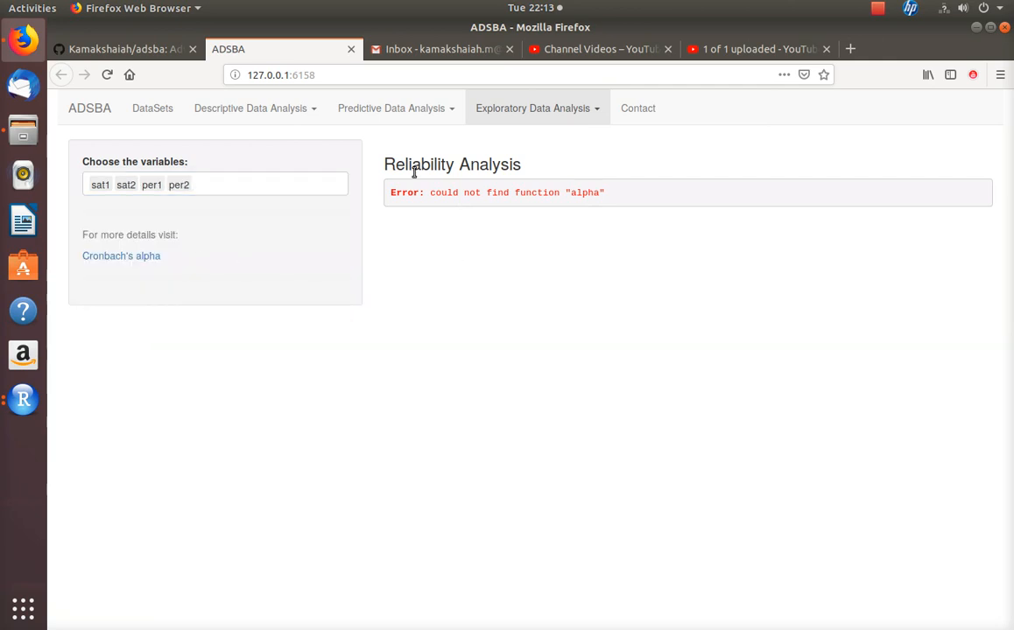
pyautogui.click(584, 114)
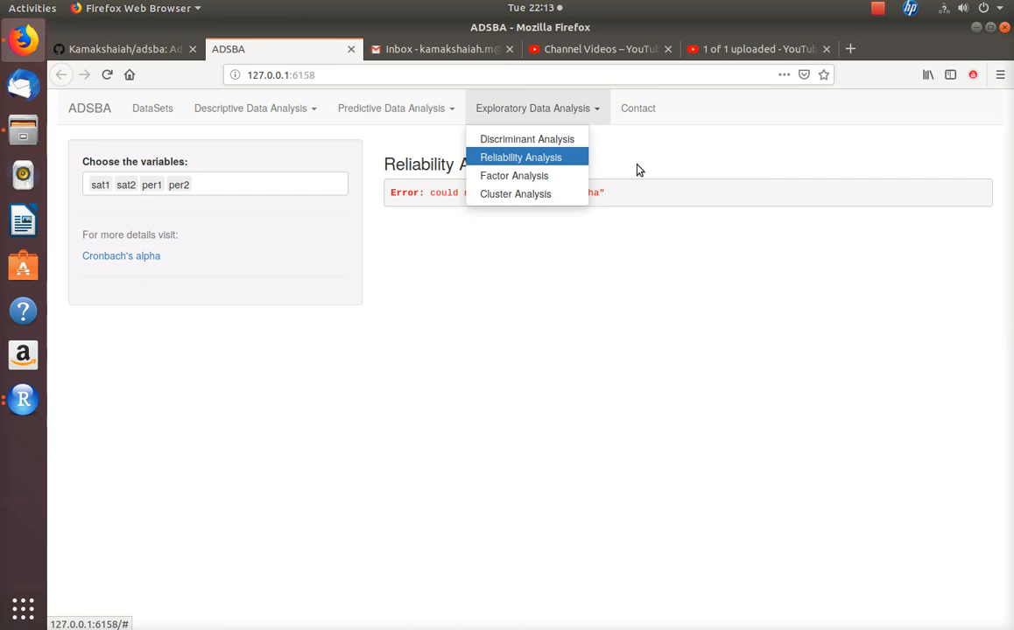
pyautogui.click(674, 163)
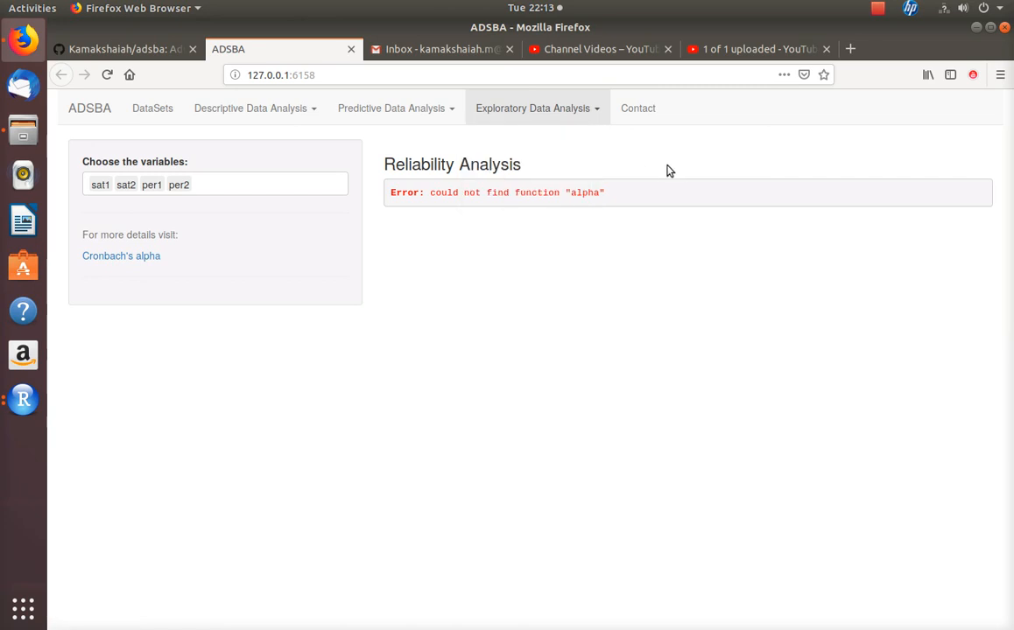
pyautogui.click(579, 106)
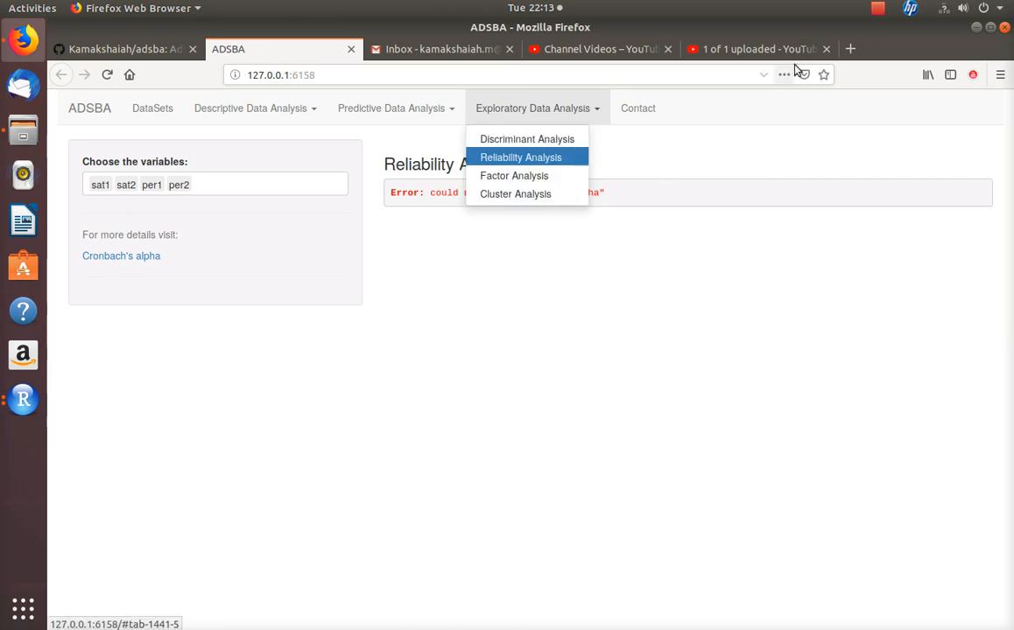
pyautogui.click(876, 12)
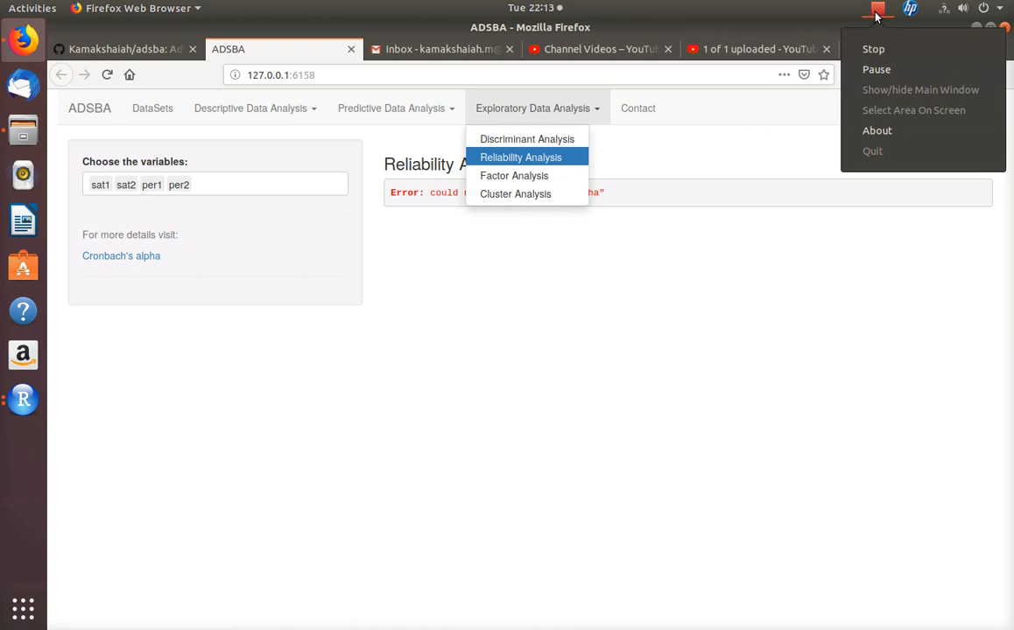
pyautogui.click(867, 68)
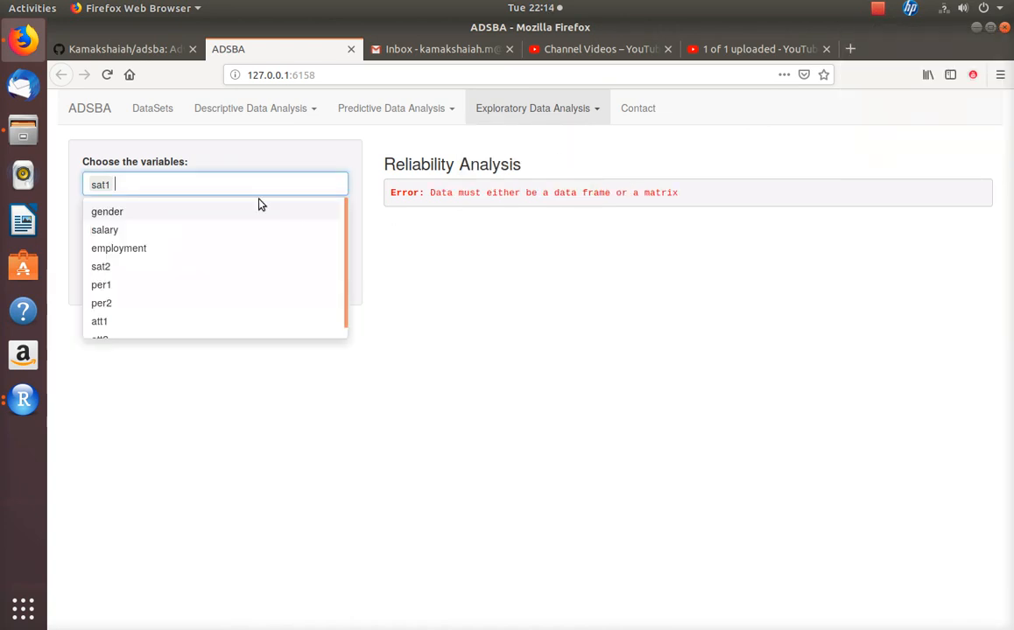
# Add sat2, per1, per2, att1 and att2 alongside sat1 as the variables for the reliability analysis
pyautogui.click(109, 268)
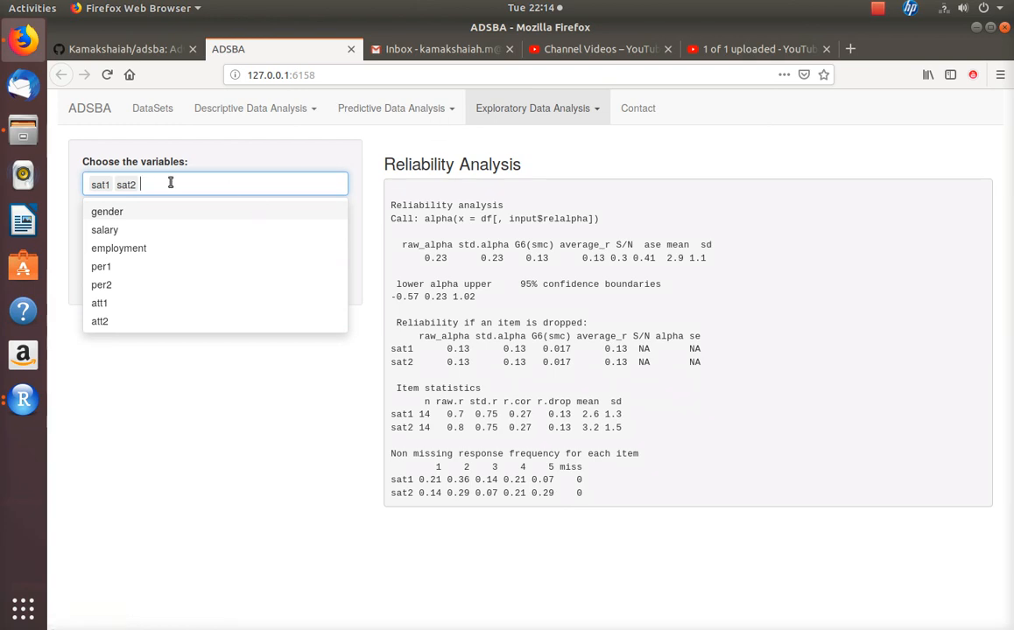
pyautogui.click(104, 267)
pyautogui.click(105, 268)
pyautogui.click(103, 268)
pyautogui.click(104, 270)
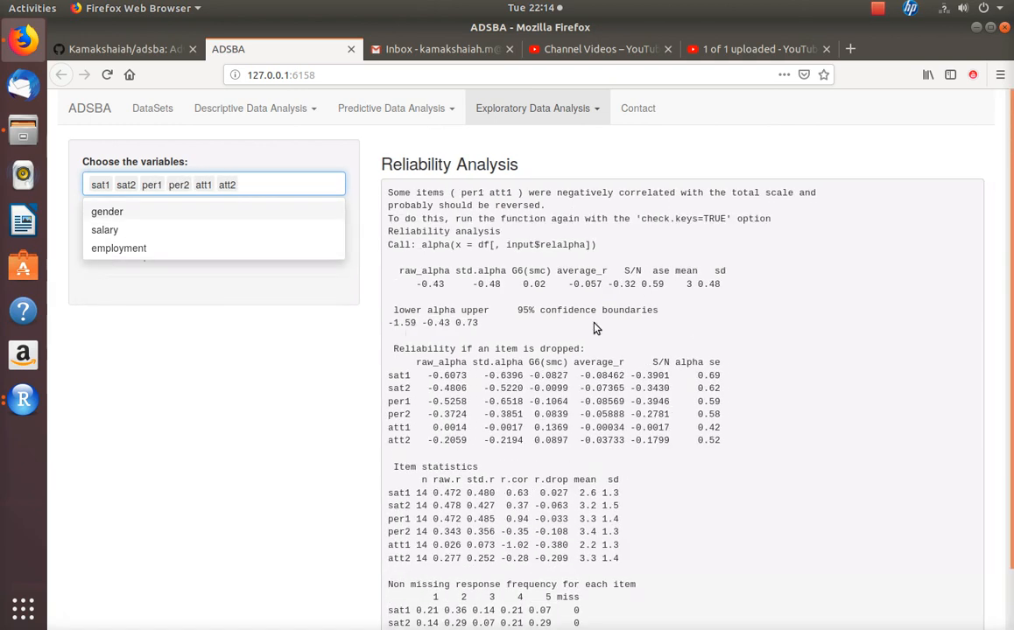
pyautogui.scroll(-2, 624, 331)
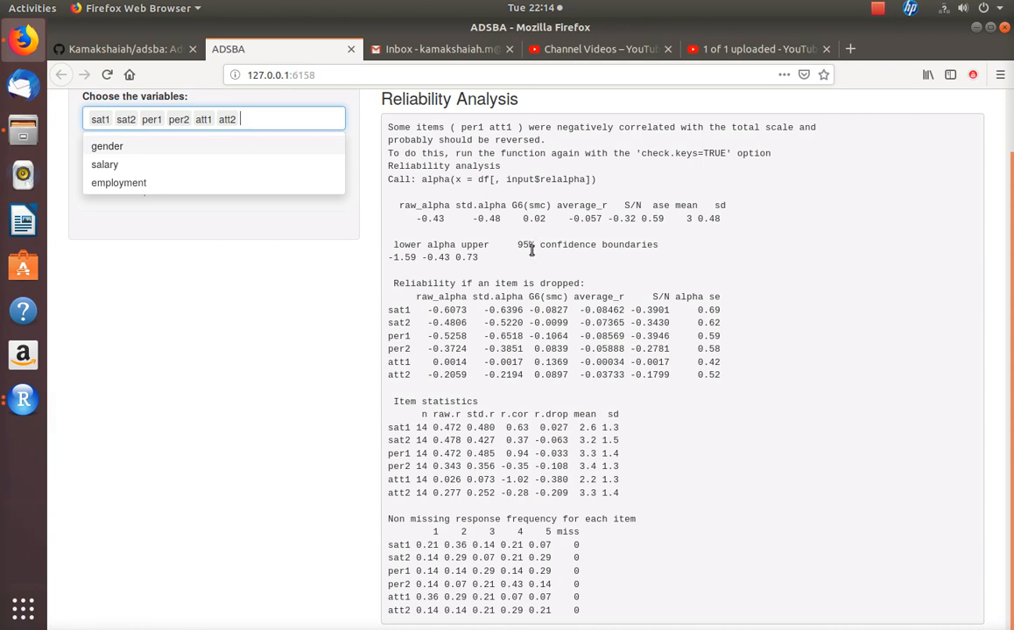
pyautogui.scroll(2, 526, 262)
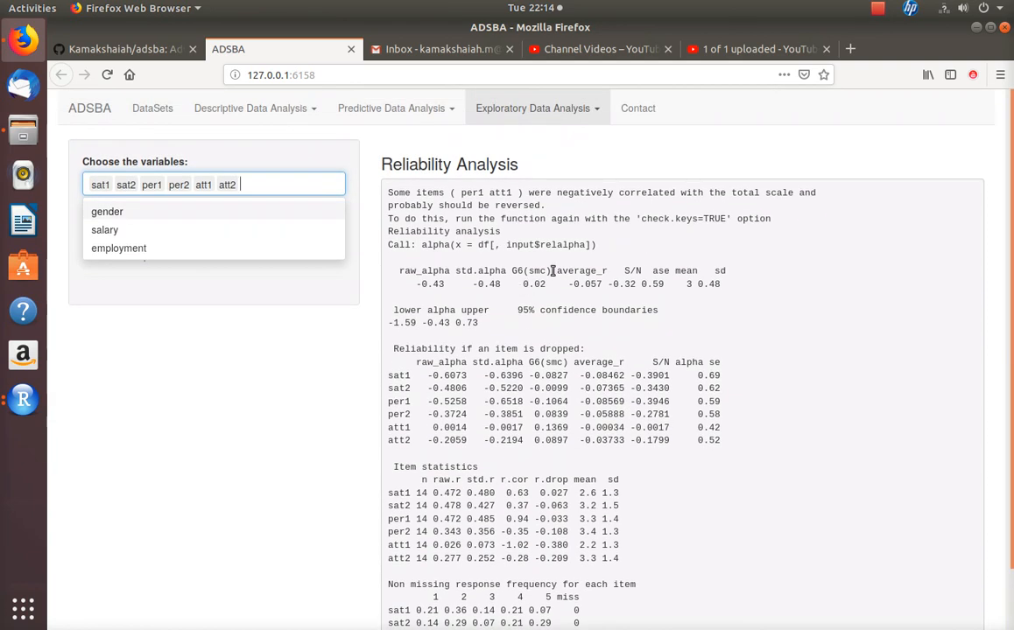
pyautogui.click(234, 317)
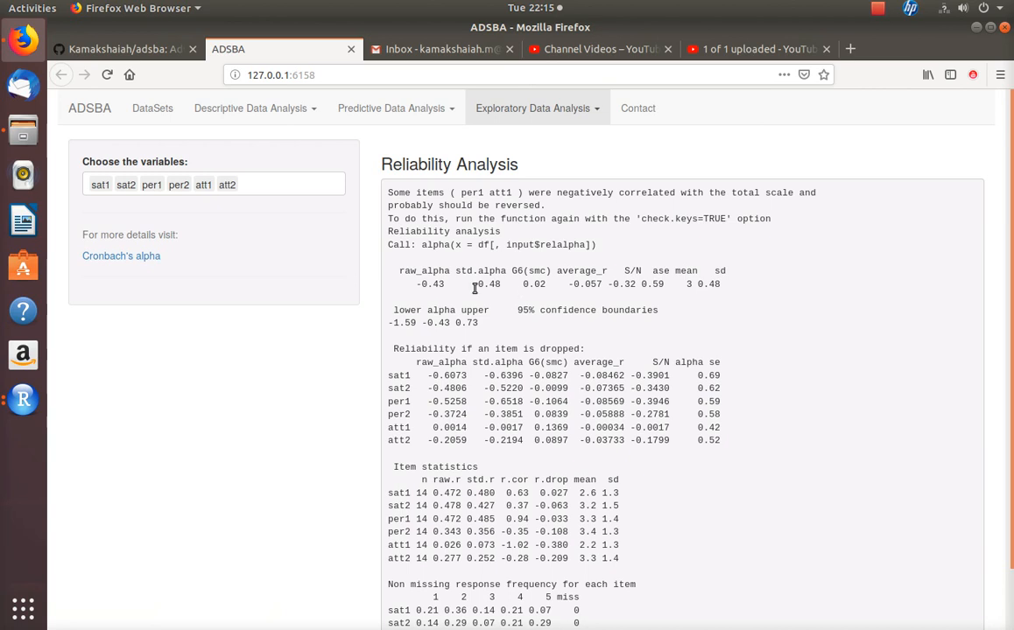
# Examine the overall alpha statistics of the reliability output, from raw_alpha through to sd
pyautogui.moveTo(396, 272); pyautogui.dragTo(767, 292)
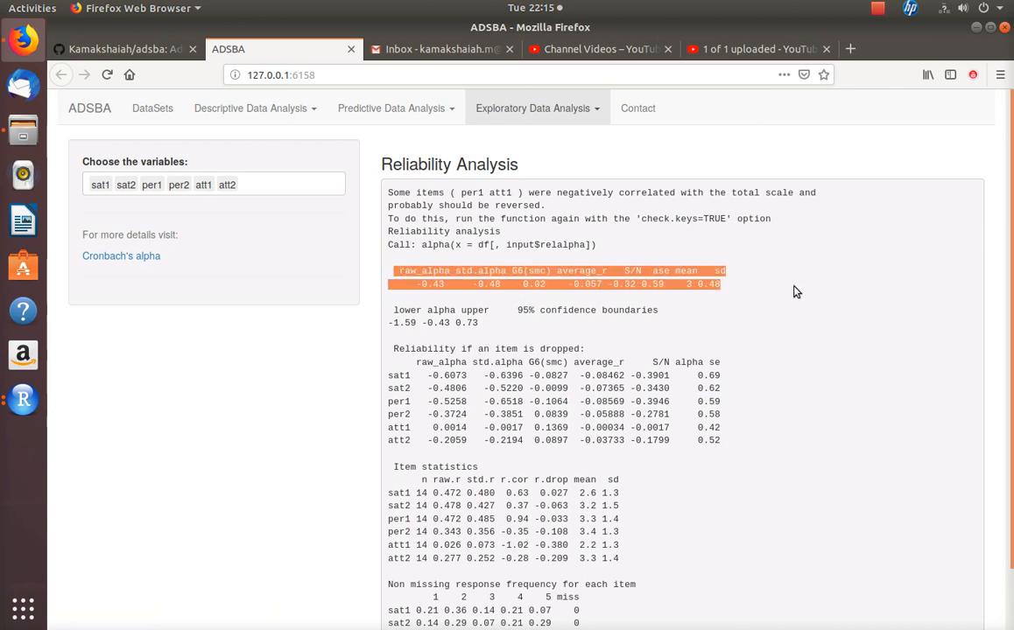
pyautogui.click(572, 281)
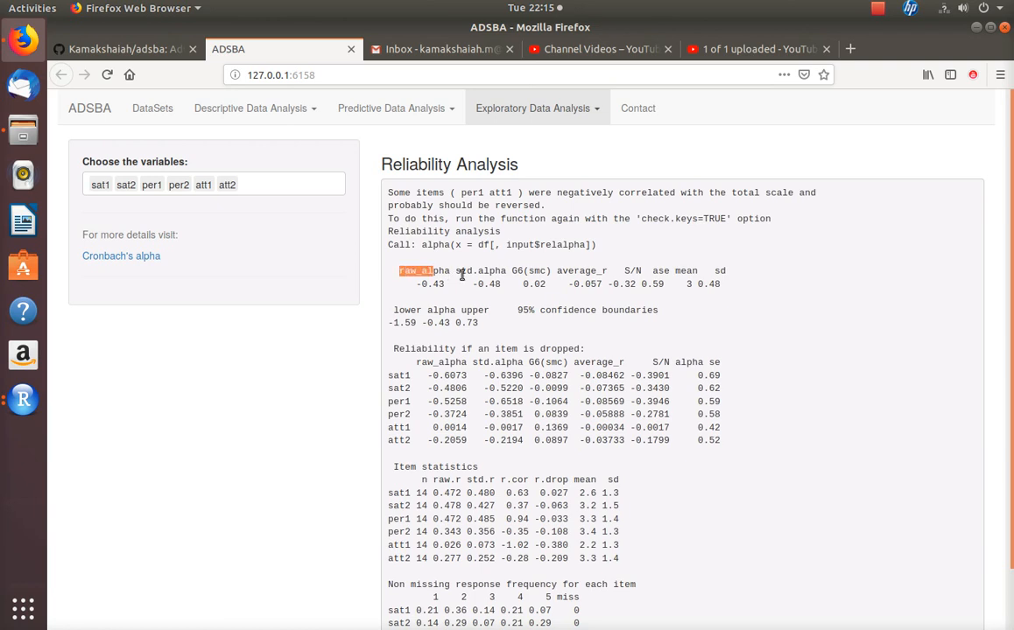
pyautogui.moveTo(400, 272); pyautogui.dragTo(714, 285)
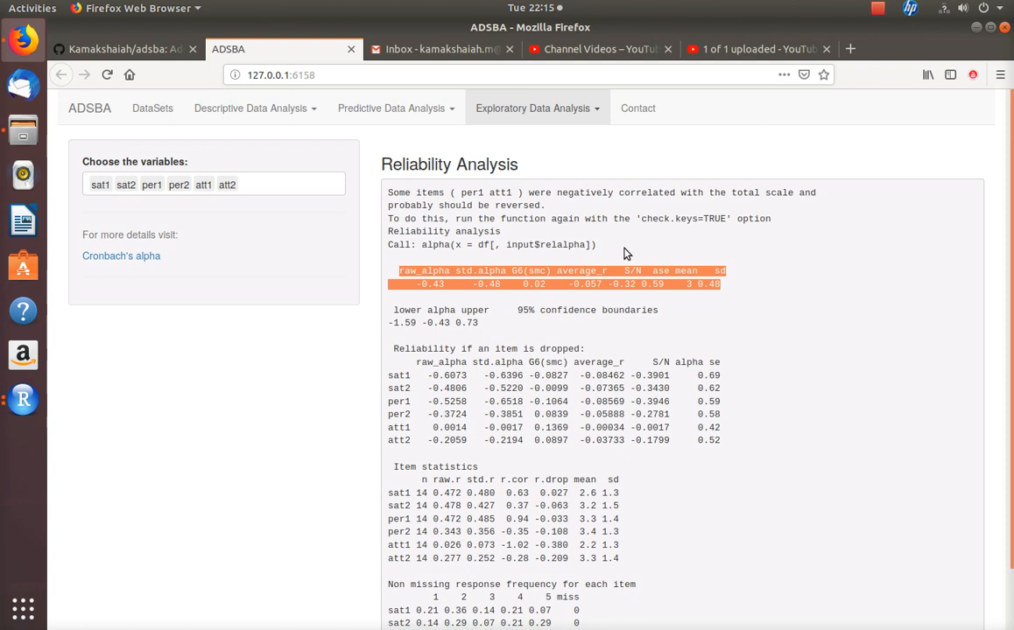
pyautogui.click(442, 275)
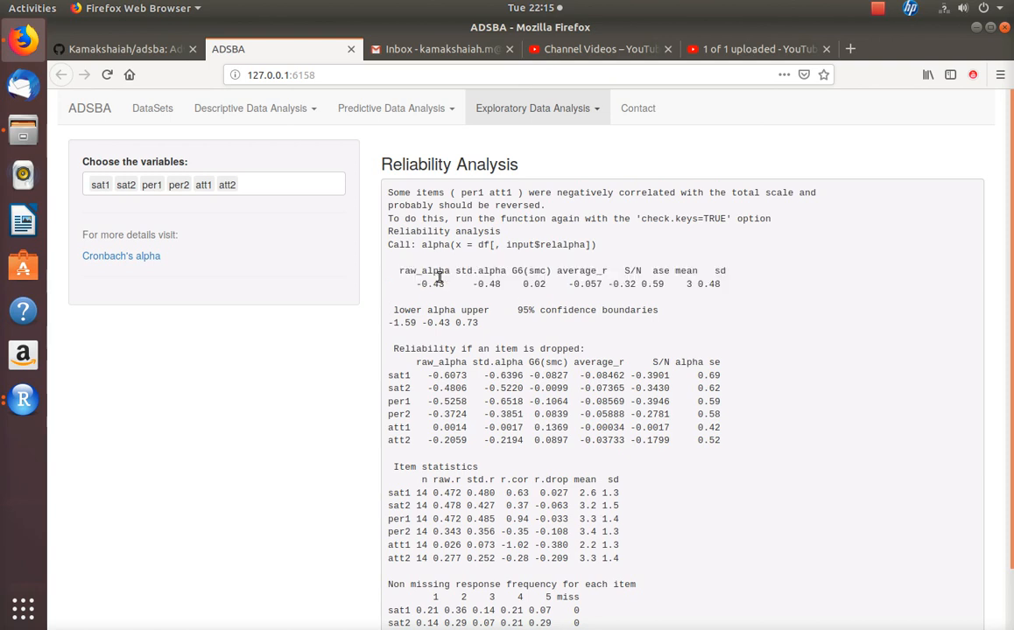
pyautogui.moveTo(401, 274); pyautogui.dragTo(692, 289)
pyautogui.click(689, 290)
pyautogui.moveTo(401, 273); pyautogui.dragTo(723, 287)
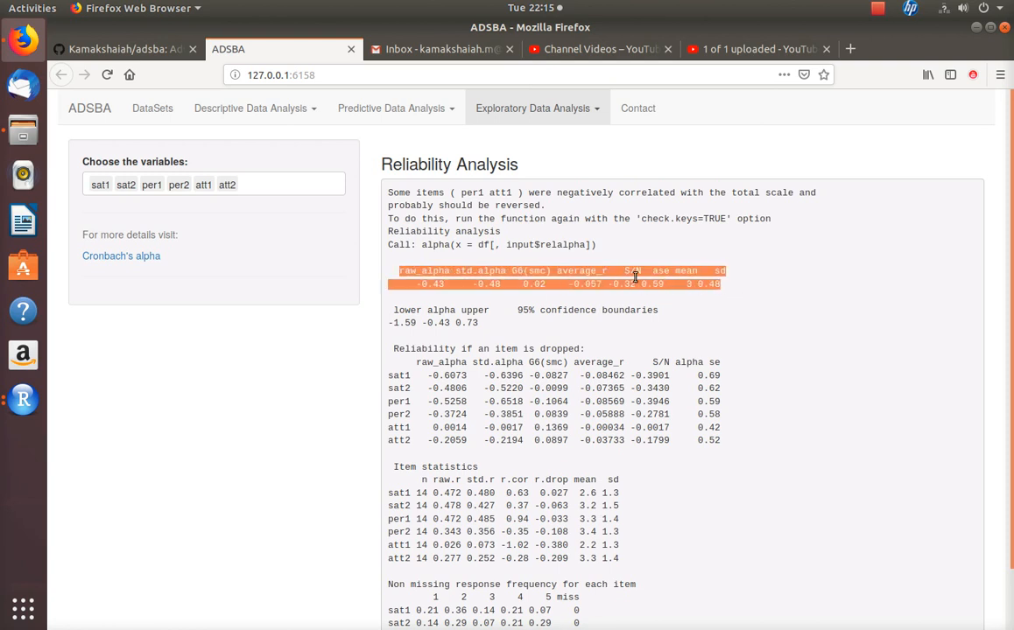
pyautogui.click(534, 286)
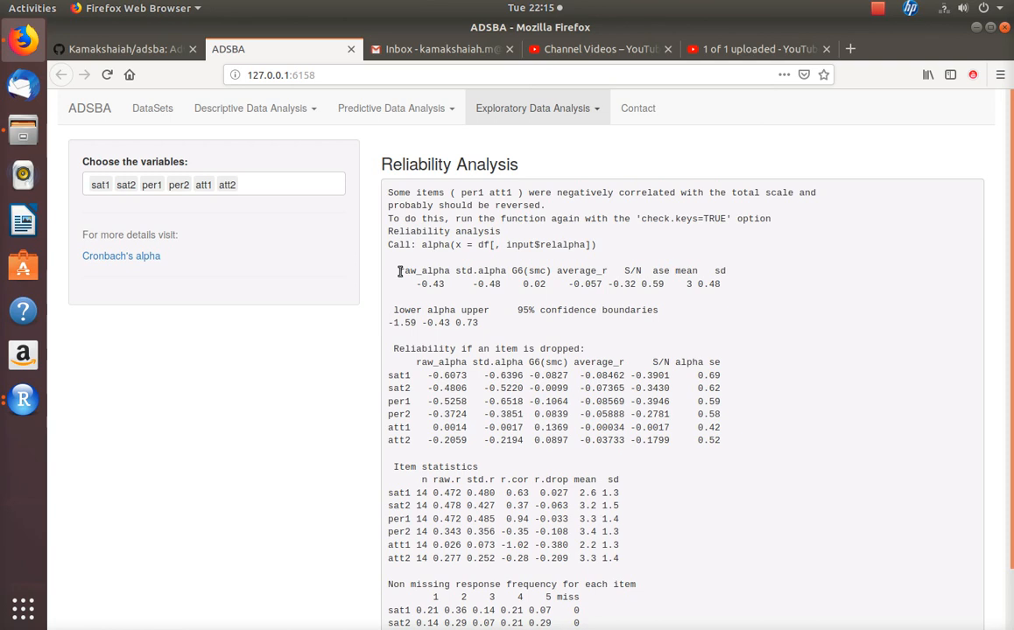
# Remove att2, att1 and per2 from the reliability analysis variables and highlight the recalculated raw_alpha value
pyautogui.click(300, 188)
pyautogui.press('BackSpace')
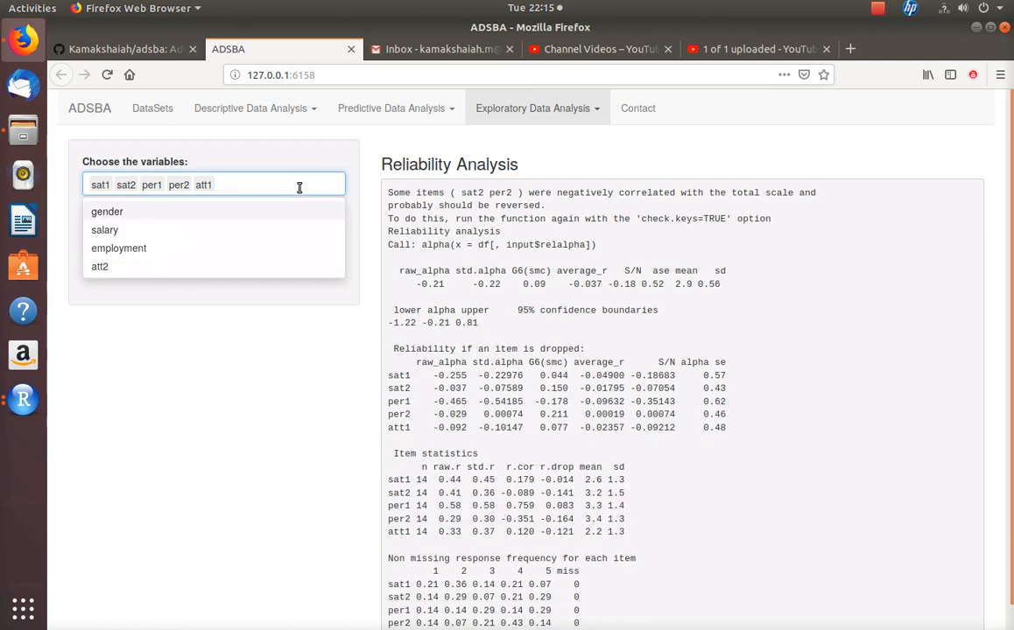
pyautogui.press('BackSpace')
pyautogui.press('BackSpace')
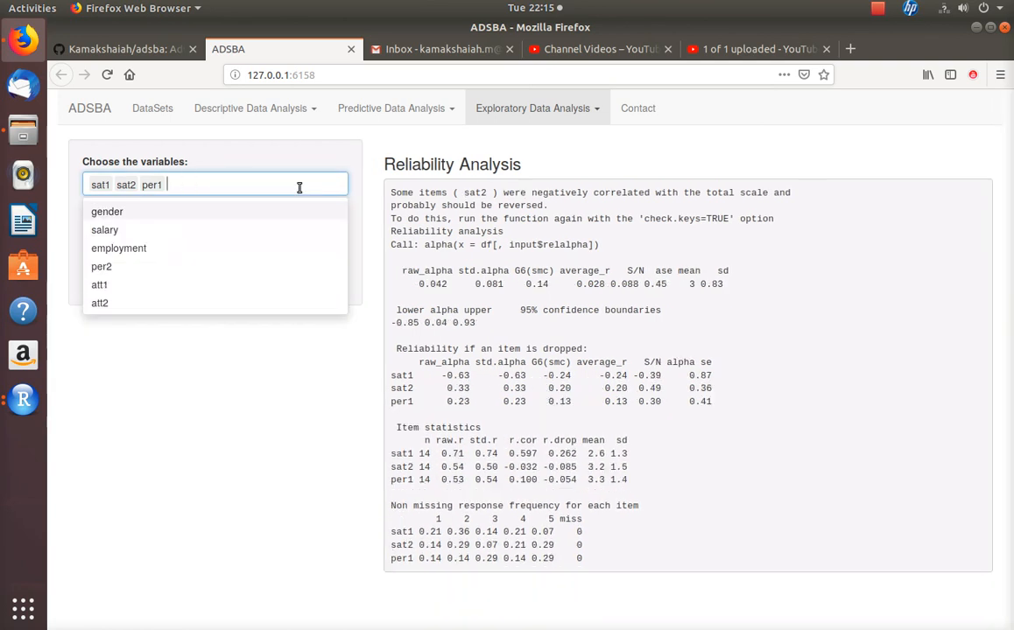
pyautogui.moveTo(419, 284); pyautogui.dragTo(449, 285)
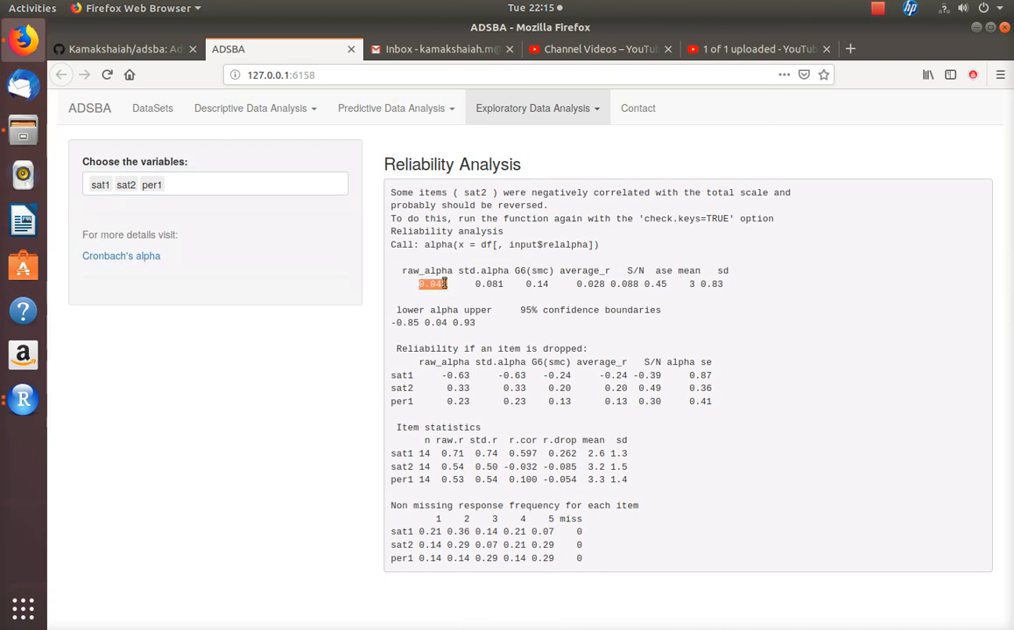
pyautogui.click(877, 13)
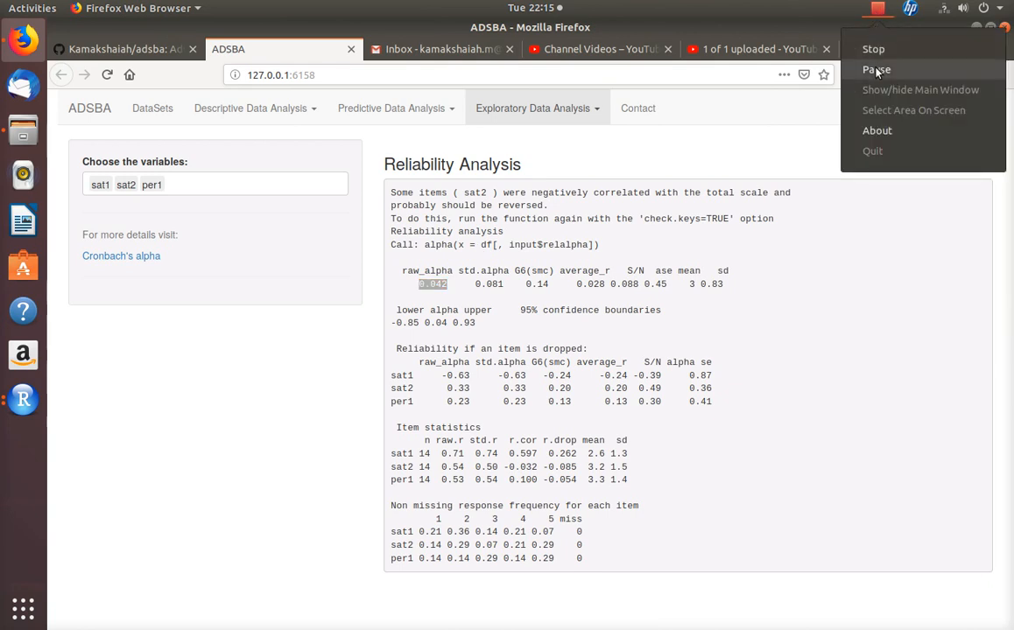
pyautogui.click(791, 60)
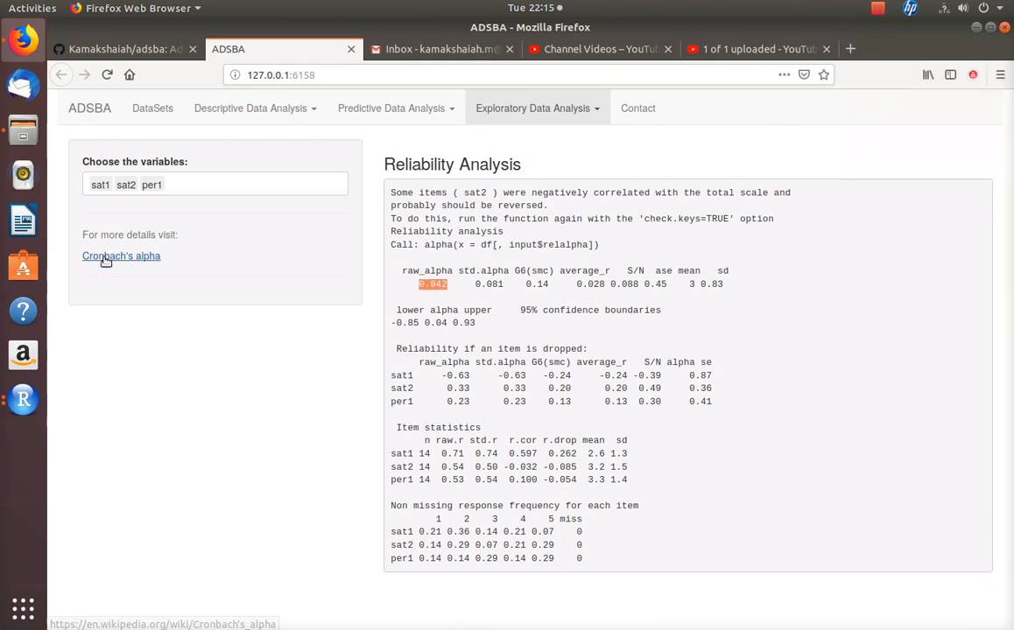
# Examine the raw_alpha value for the sat1, sat2 and per1 variable set
pyautogui.click(420, 285)
pyautogui.moveTo(421, 285); pyautogui.dragTo(459, 286)
pyautogui.click(457, 299)
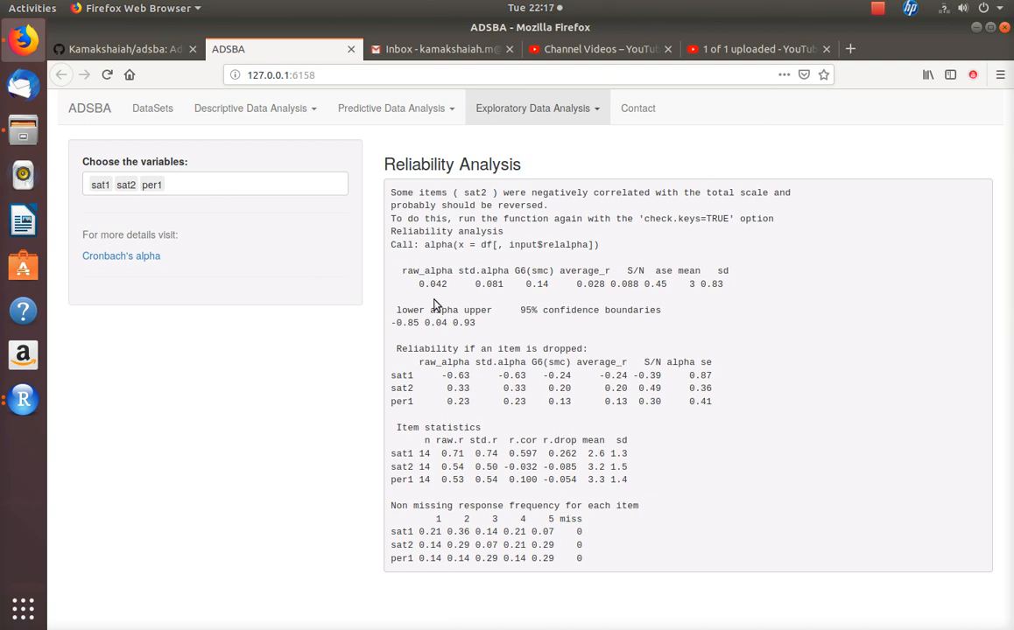
# Add per2, att1 and att2 back to the reliability analysis variables
pyautogui.click(211, 187)
pyautogui.click(105, 264)
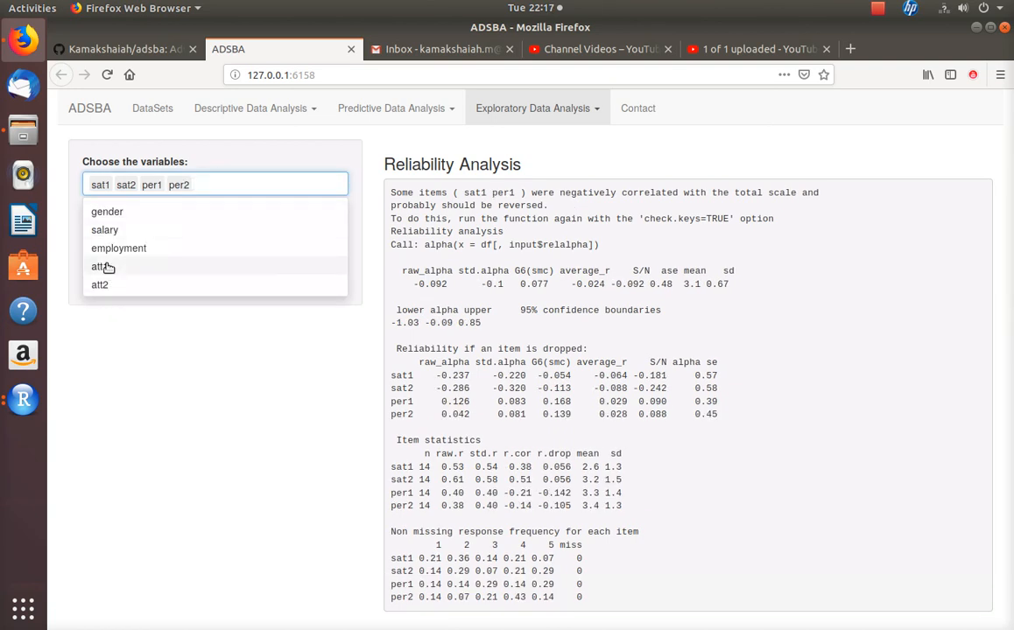
pyautogui.click(103, 266)
pyautogui.click(109, 267)
# Examine the raw_alpha value for the full set of six variables in the reliability output
pyautogui.moveTo(417, 285); pyautogui.dragTo(443, 286)
pyautogui.click(441, 288)
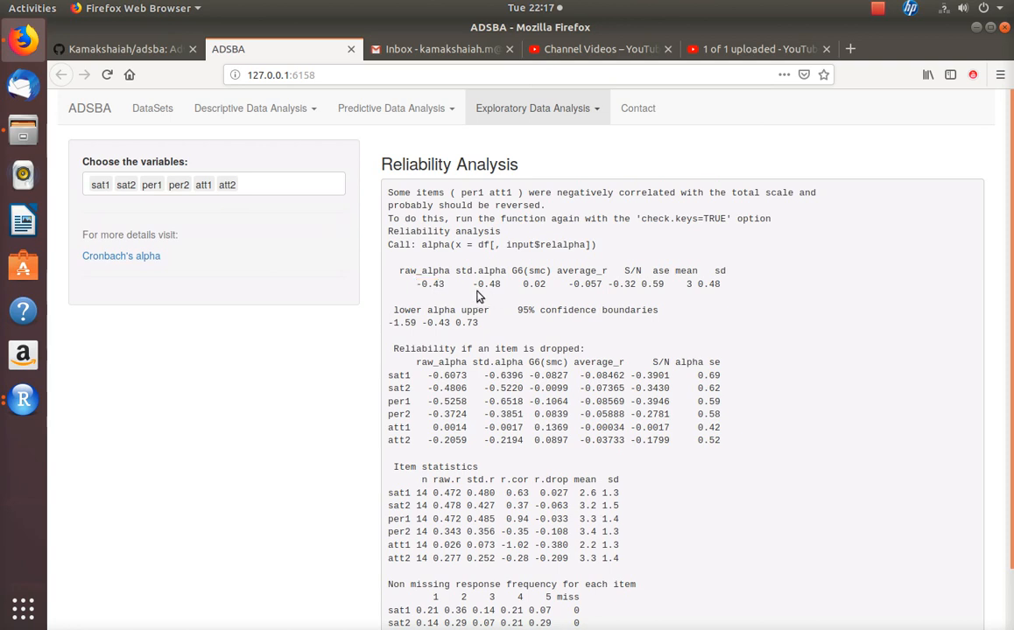
pyautogui.moveTo(418, 286); pyautogui.dragTo(440, 286)
pyautogui.click(447, 296)
pyautogui.moveTo(418, 287); pyautogui.dragTo(445, 285)
pyautogui.click(452, 285)
pyautogui.moveTo(452, 286); pyautogui.dragTo(415, 285)
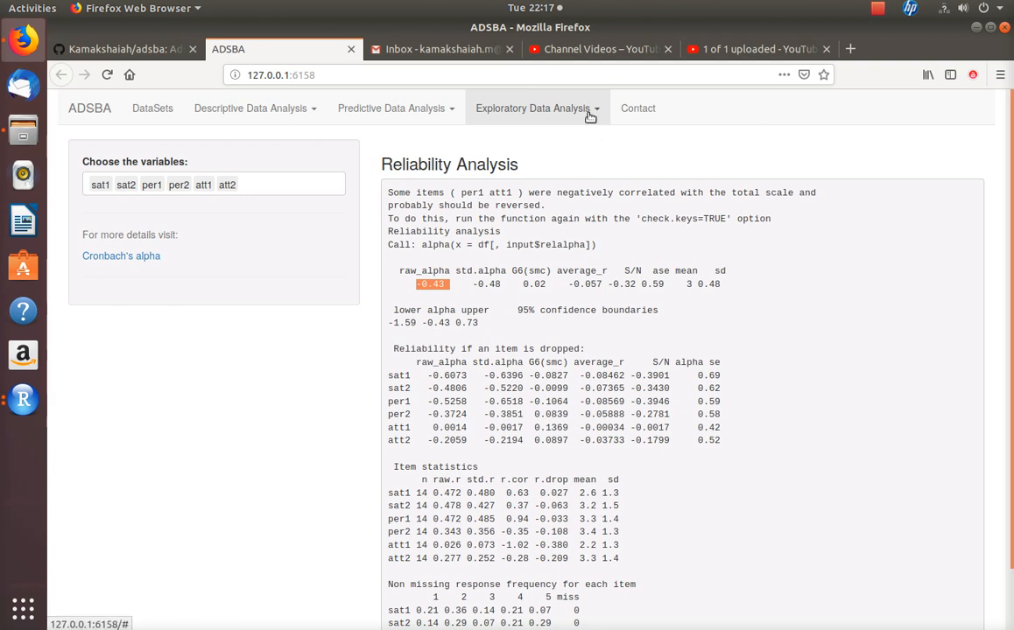
# Open the Factor Analysis page and choose sat1, sat2, per1, per2, att1 and att2 as its variables
pyautogui.click(590, 117)
pyautogui.click(535, 176)
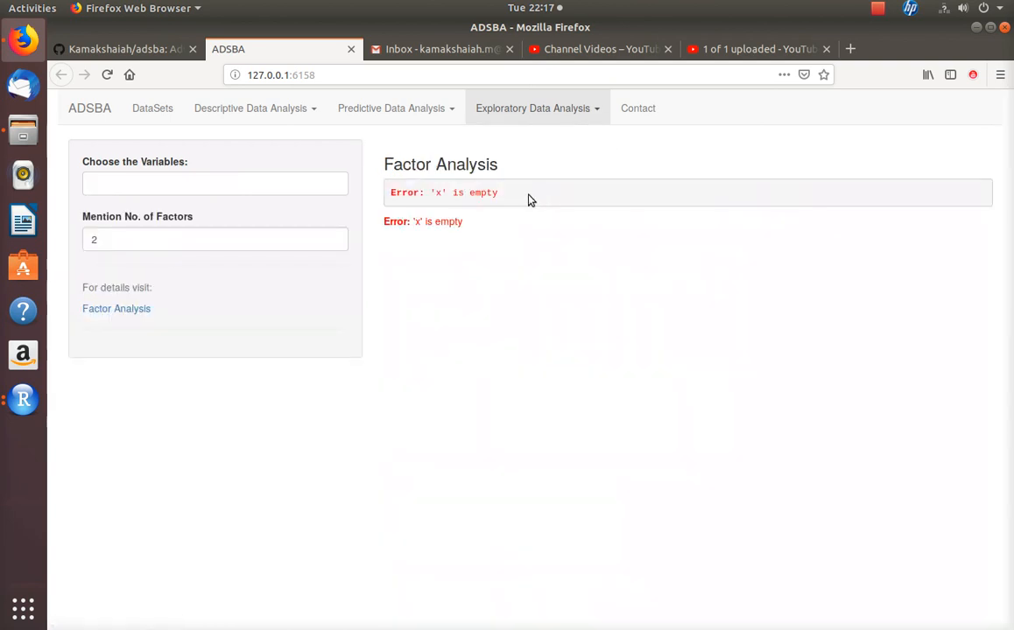
pyautogui.click(157, 181)
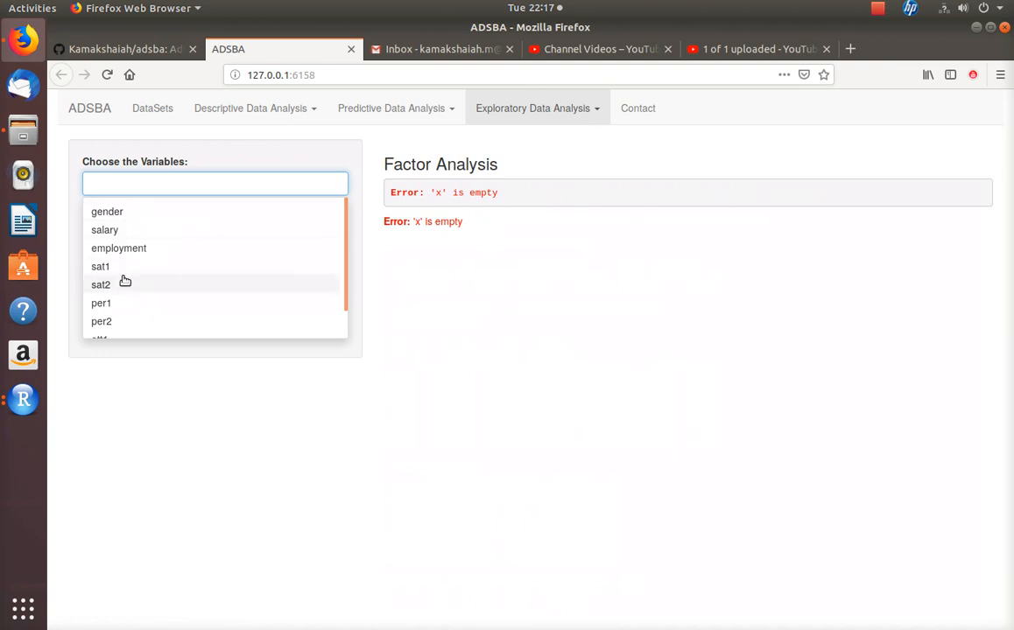
pyautogui.click(113, 266)
pyautogui.click(112, 266)
pyautogui.click(112, 266)
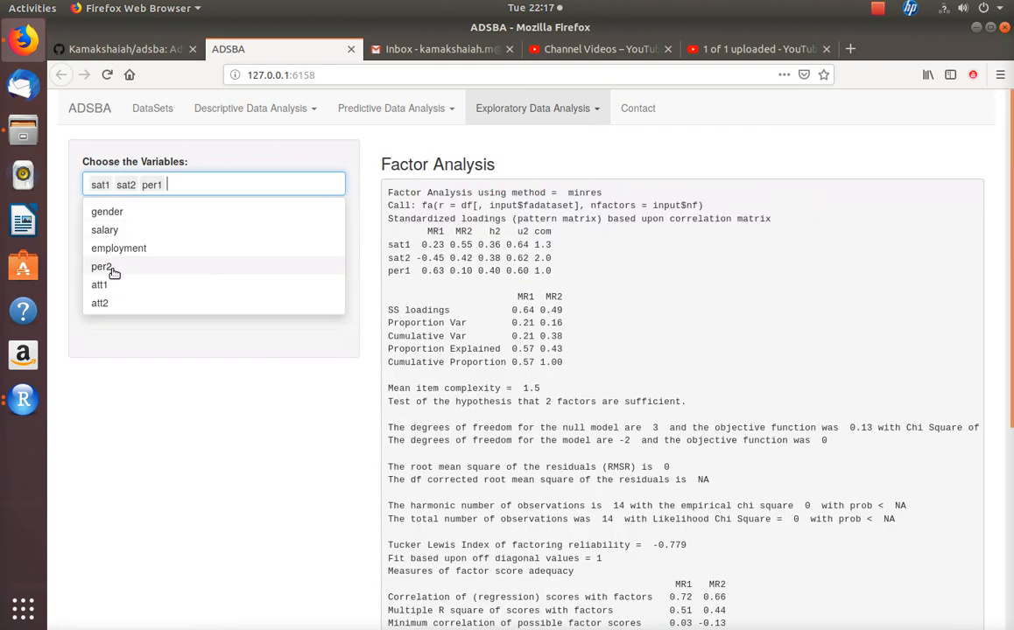
pyautogui.click(110, 267)
pyautogui.click(110, 267)
pyautogui.click(105, 267)
pyautogui.click(290, 308)
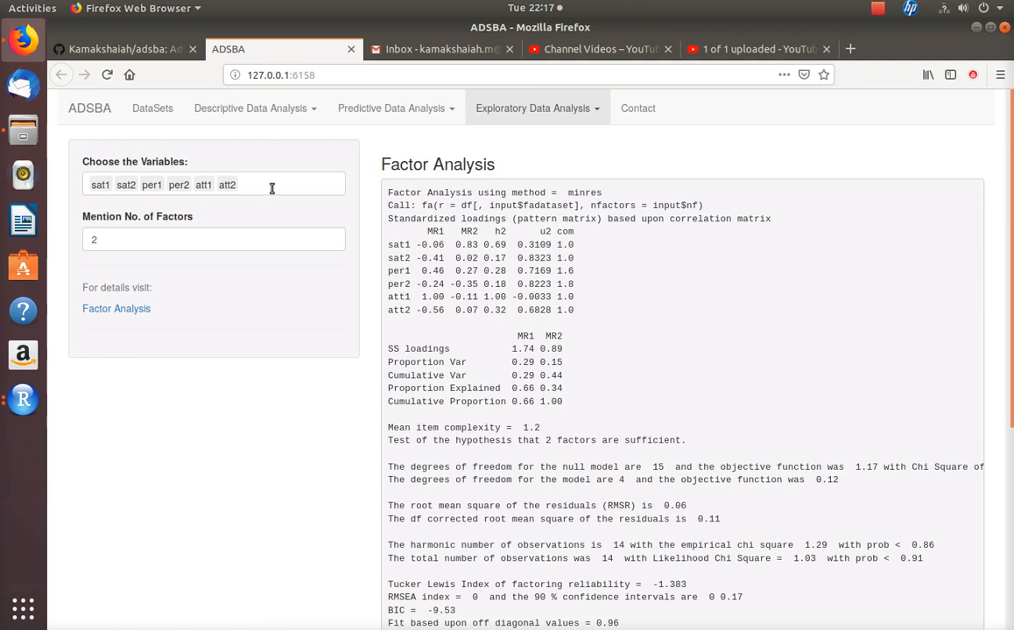
# Examine the number of factors, each variable's MR1 and MR2 loadings, and the factor analysis plot
pyautogui.doubleClick(102, 241)
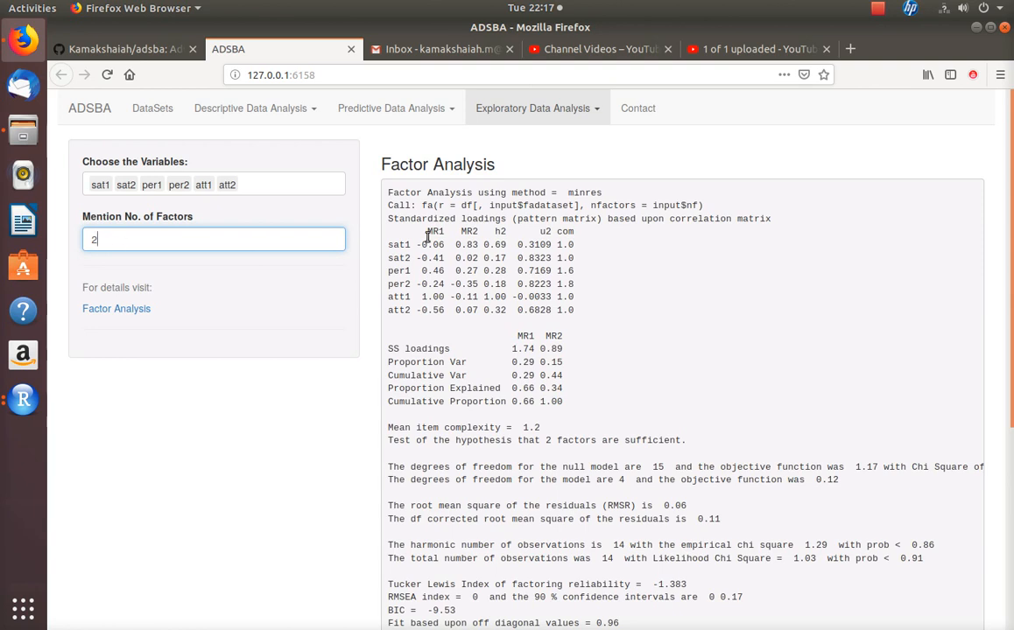
pyautogui.moveTo(417, 245); pyautogui.dragTo(482, 312)
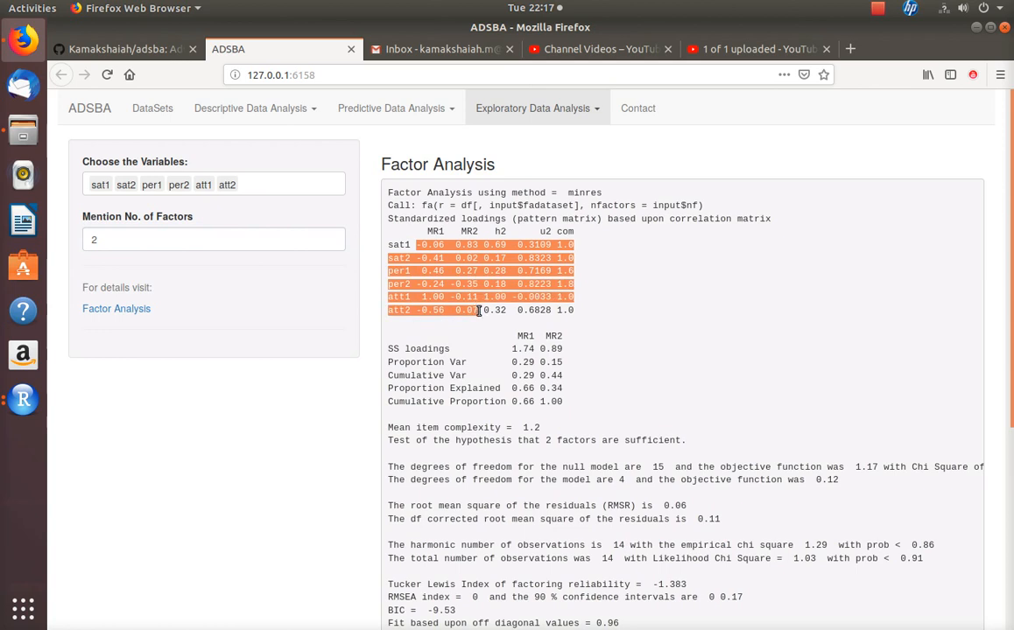
pyautogui.click(532, 364)
pyautogui.scroll(-3, 582, 480)
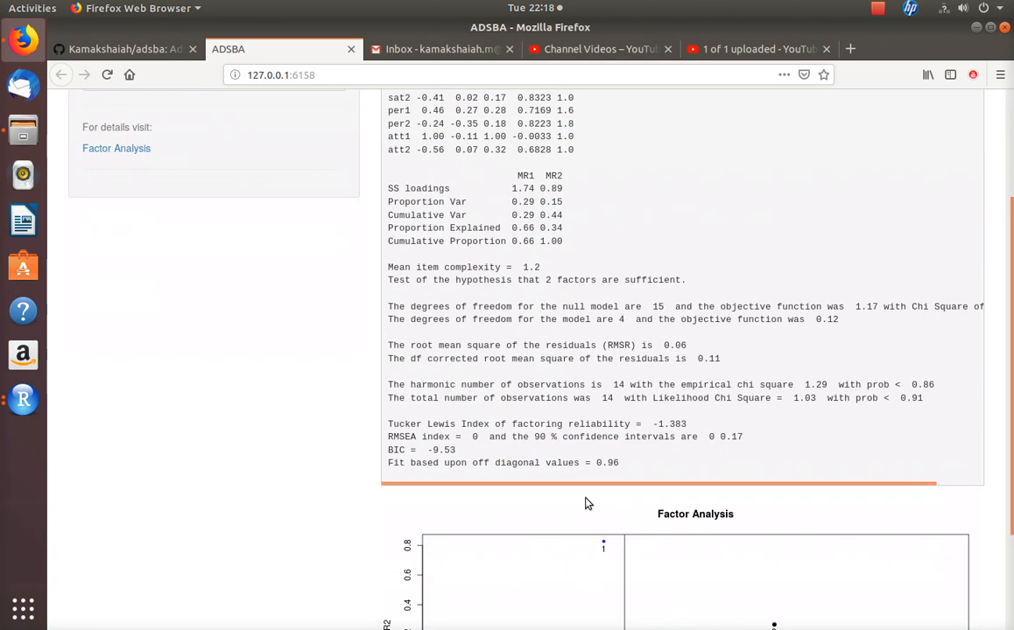
pyautogui.scroll(-3, 591, 482)
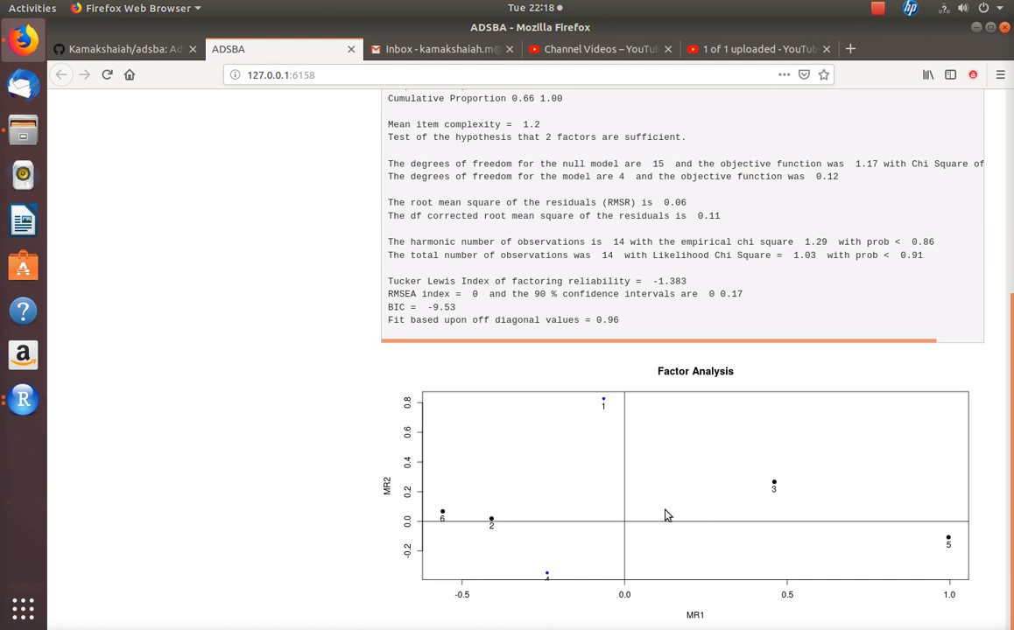
pyautogui.scroll(6, 666, 515)
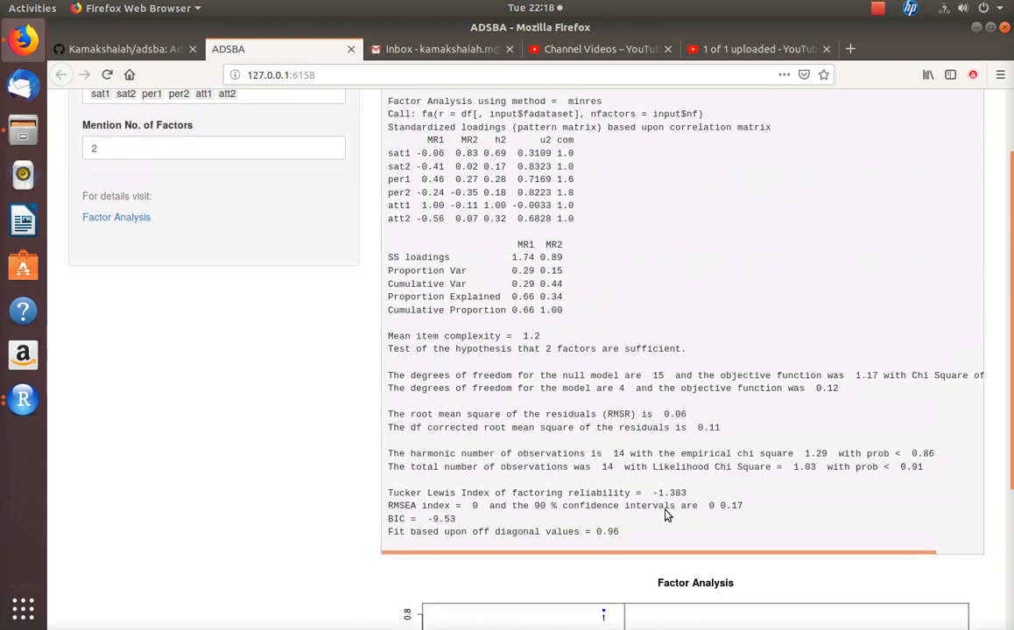
# Check the BIC and the probabilities of the likelihood and empirical chi-square tests in the factor analysis output
pyautogui.scroll(-2, 666, 512)
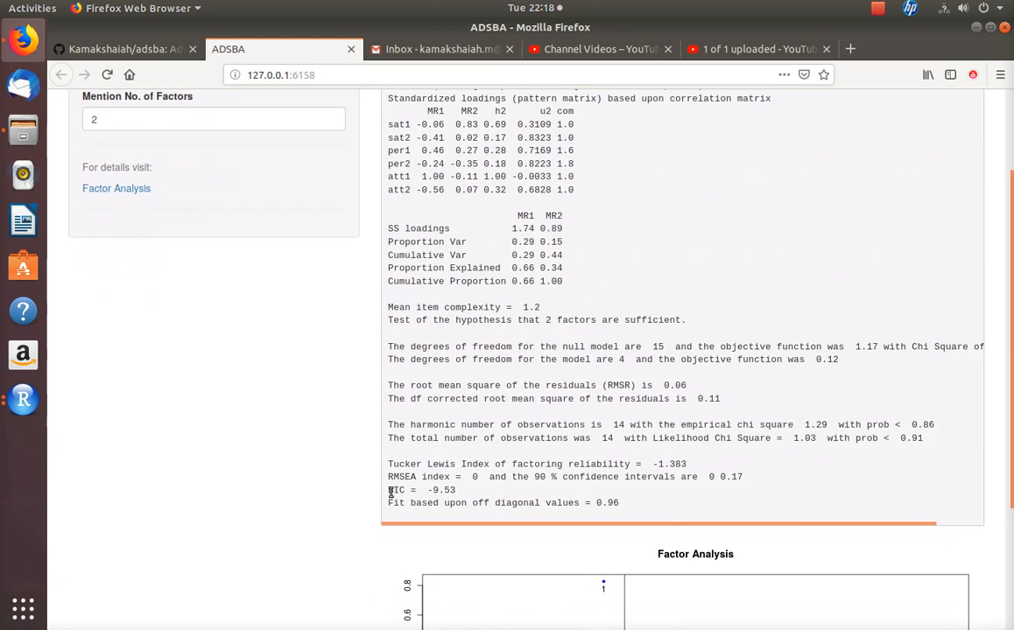
pyautogui.moveTo(427, 489); pyautogui.dragTo(449, 489)
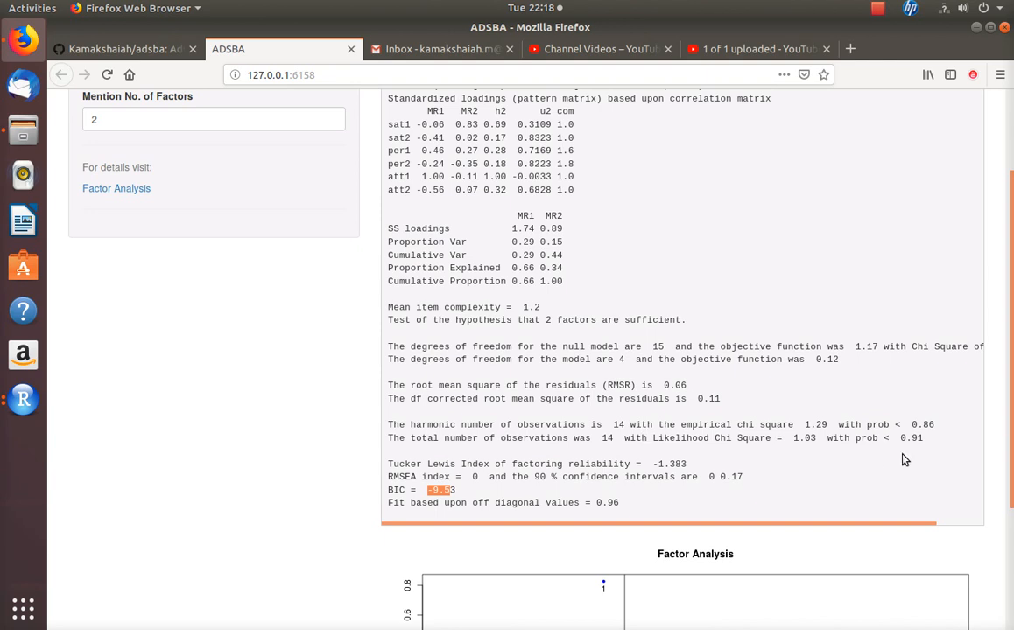
pyautogui.moveTo(855, 439); pyautogui.dragTo(930, 442)
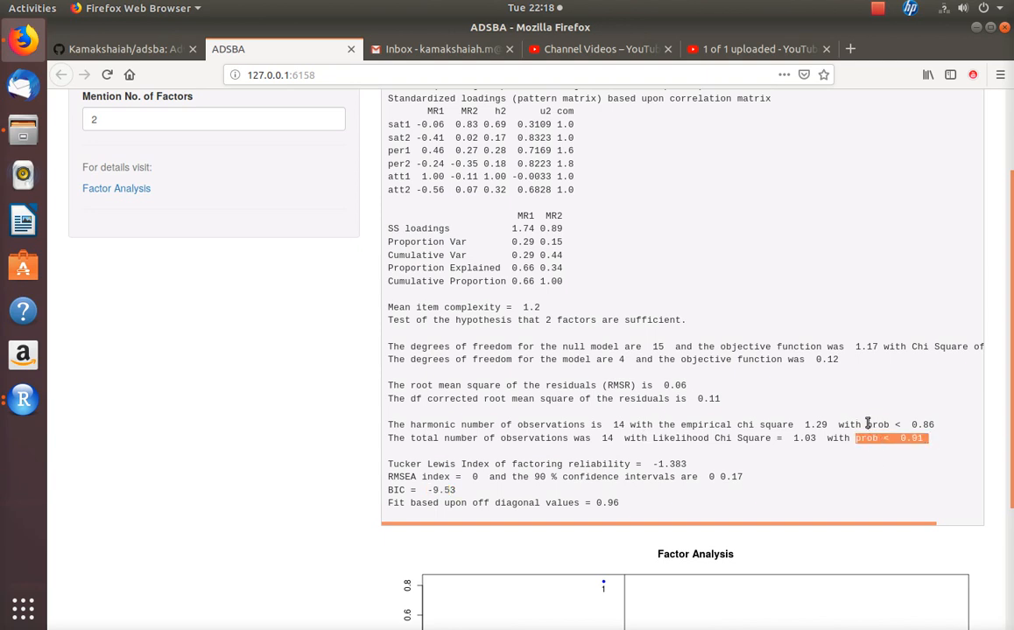
pyautogui.moveTo(867, 424); pyautogui.dragTo(935, 424)
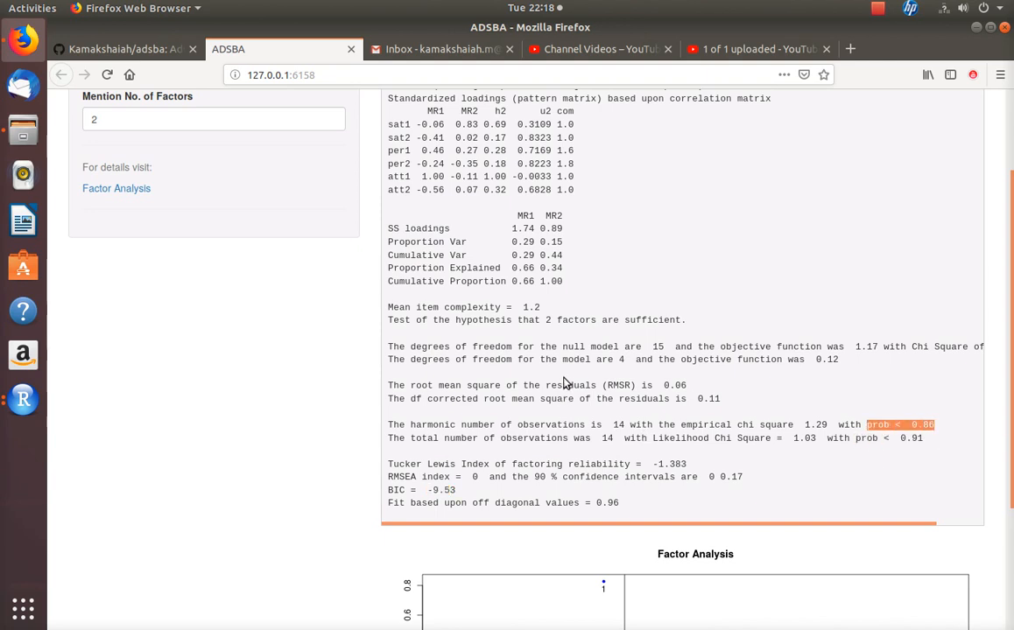
# Check the RMSR and the null model's Chi Square value in the factor analysis output
pyautogui.moveTo(602, 385); pyautogui.dragTo(636, 385)
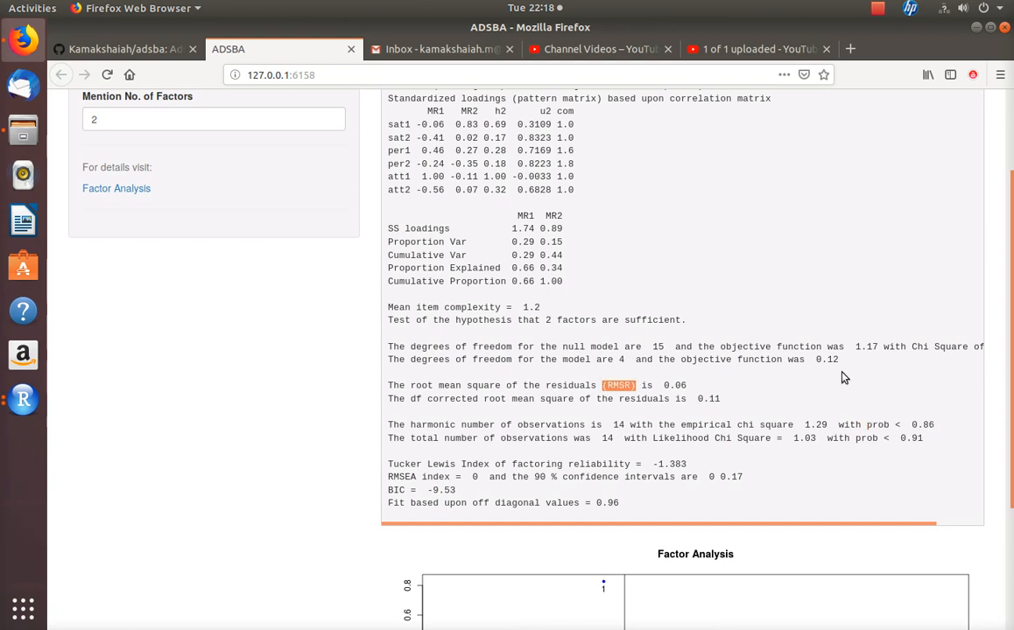
pyautogui.moveTo(916, 347); pyautogui.dragTo(979, 347)
pyautogui.moveTo(650, 523); pyautogui.dragTo(786, 512)
pyautogui.moveTo(961, 346); pyautogui.dragTo(983, 347)
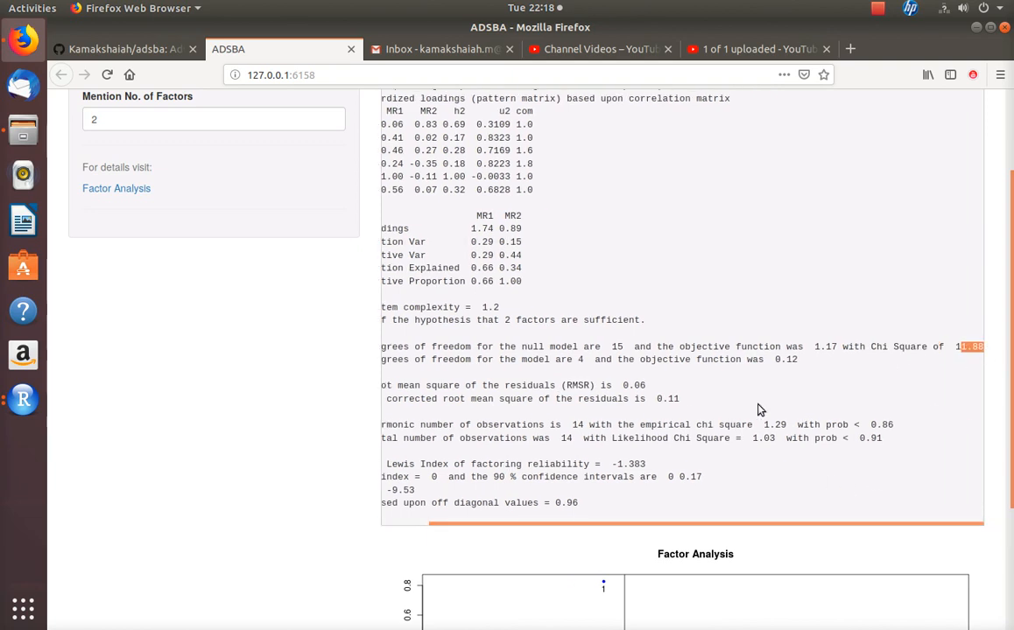
pyautogui.moveTo(736, 524); pyautogui.dragTo(611, 525)
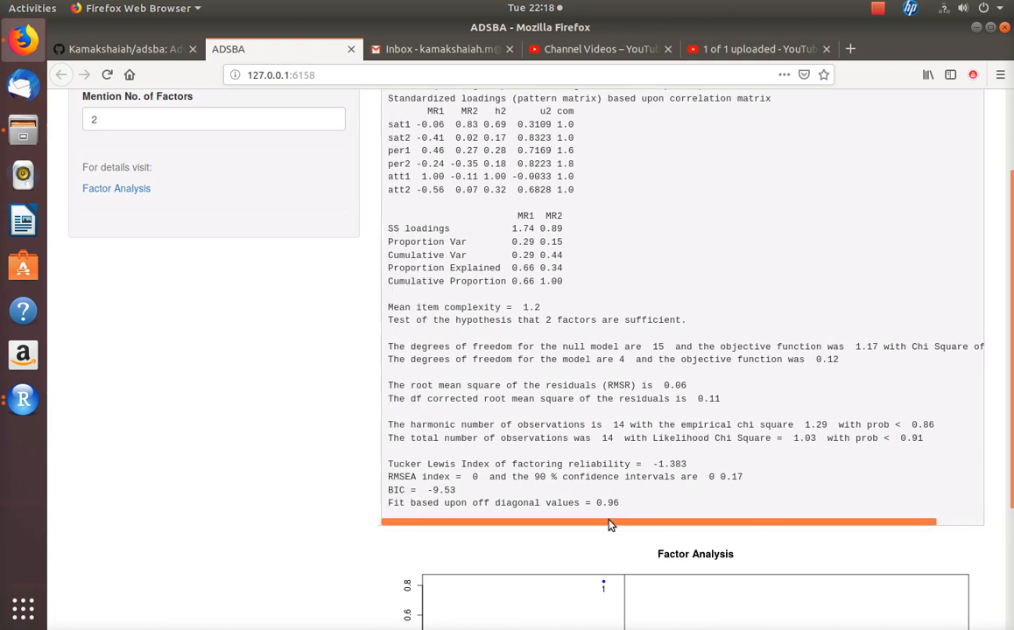
# Compare the MR1 and MR2 loadings of sat1, per1, att1 and att2 in the standardized loadings table
pyautogui.scroll(3, 491, 260)
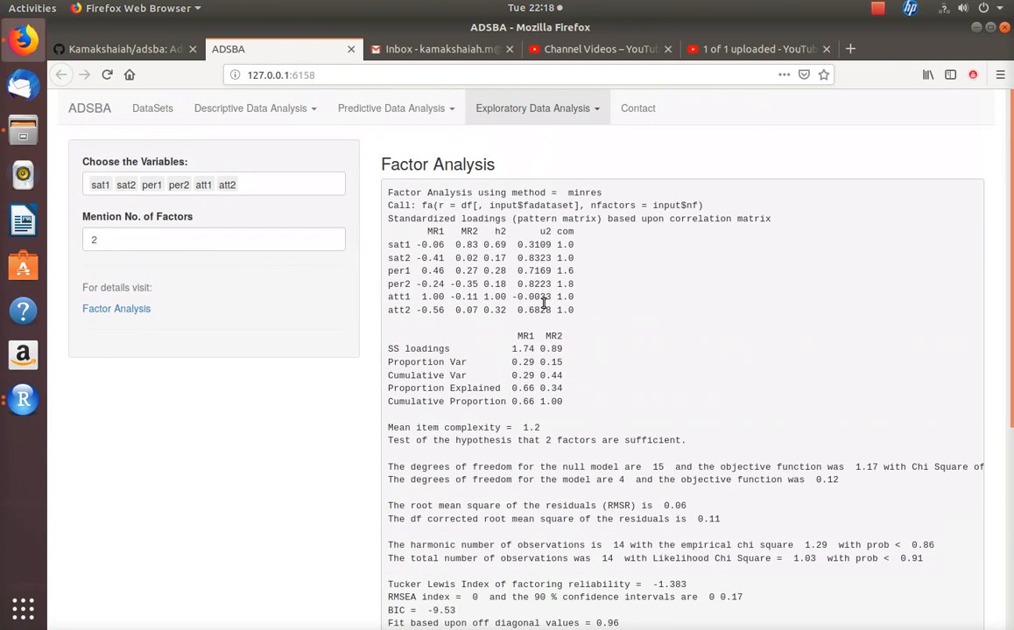
pyautogui.moveTo(415, 246); pyautogui.dragTo(475, 246)
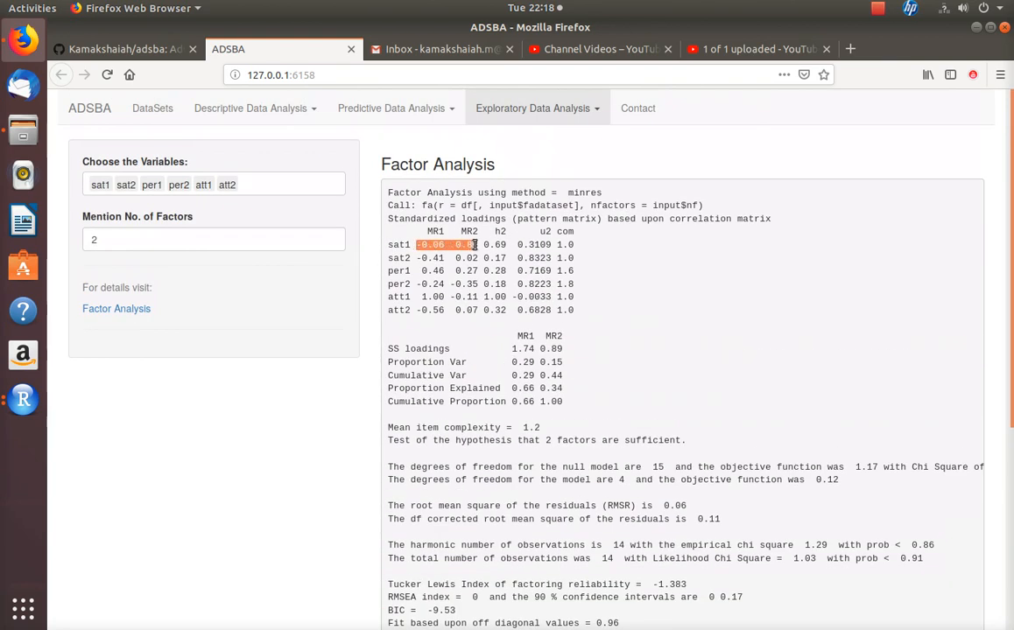
pyautogui.click(428, 246)
pyautogui.moveTo(418, 246); pyautogui.dragTo(466, 246)
pyautogui.click(453, 277)
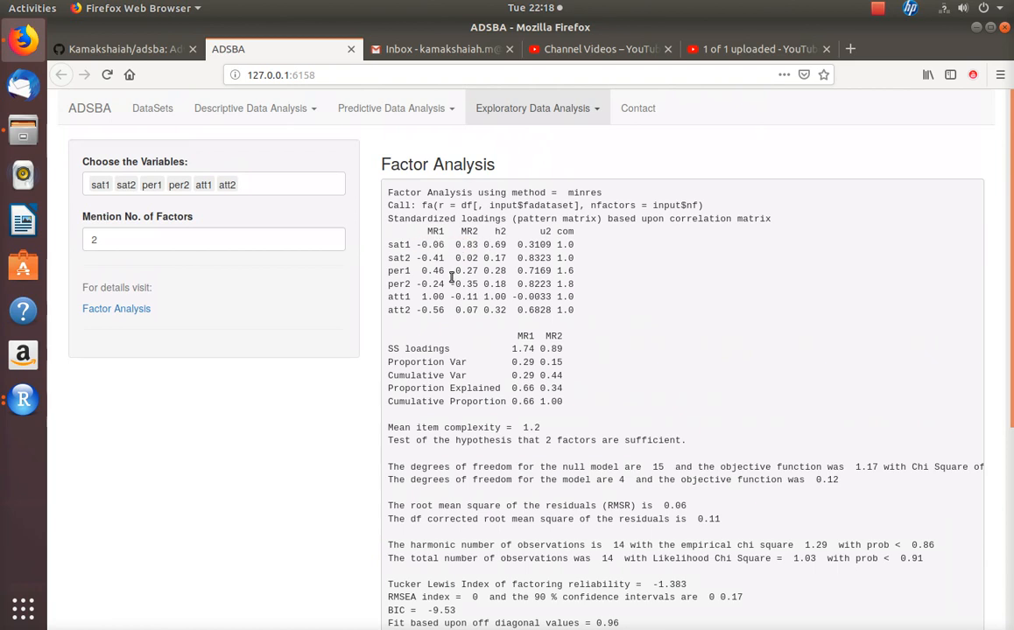
pyautogui.doubleClick(396, 272)
pyautogui.moveTo(421, 272); pyautogui.dragTo(445, 271)
pyautogui.moveTo(421, 297); pyautogui.dragTo(441, 298)
pyautogui.click(423, 294)
pyautogui.moveTo(449, 247); pyautogui.dragTo(476, 245)
pyautogui.doubleClick(402, 311)
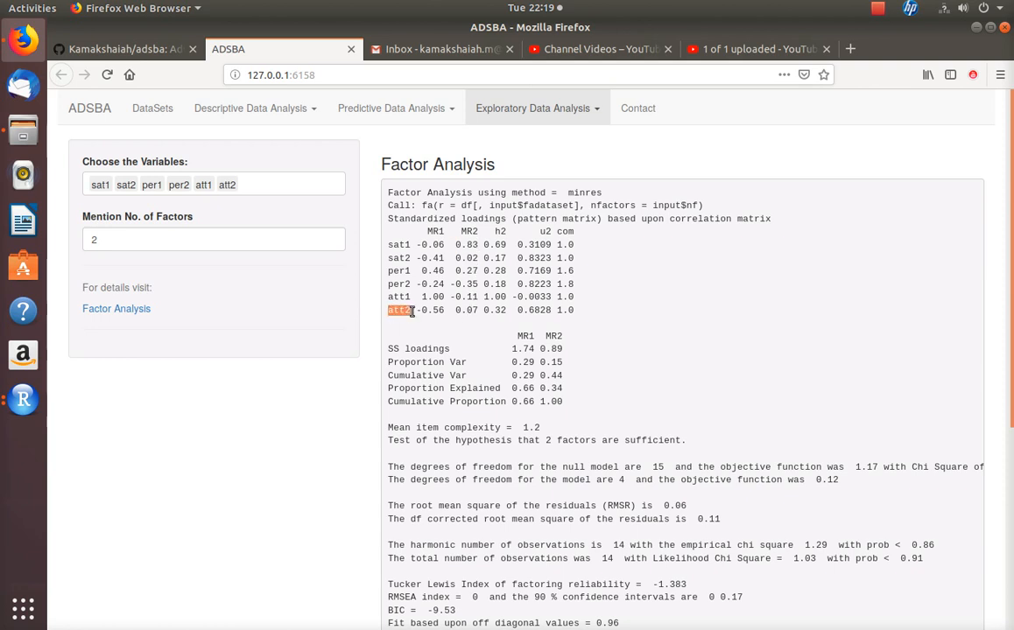
pyautogui.doubleClick(466, 311)
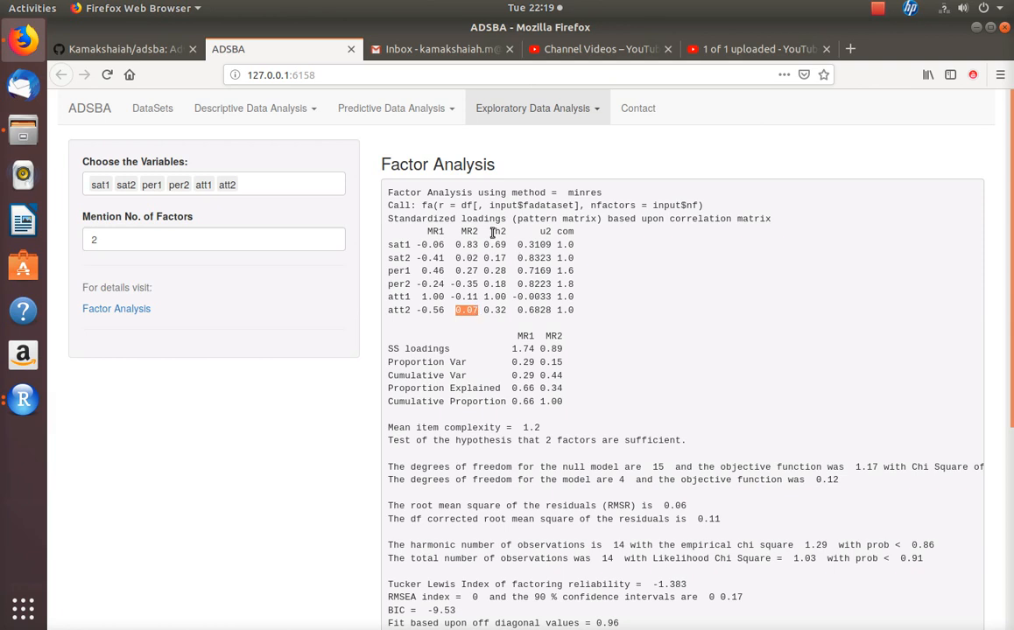
# Examine the com, u2 and h2 columns of the standardized loadings table and the rest of the factor analysis output
pyautogui.doubleClick(565, 232)
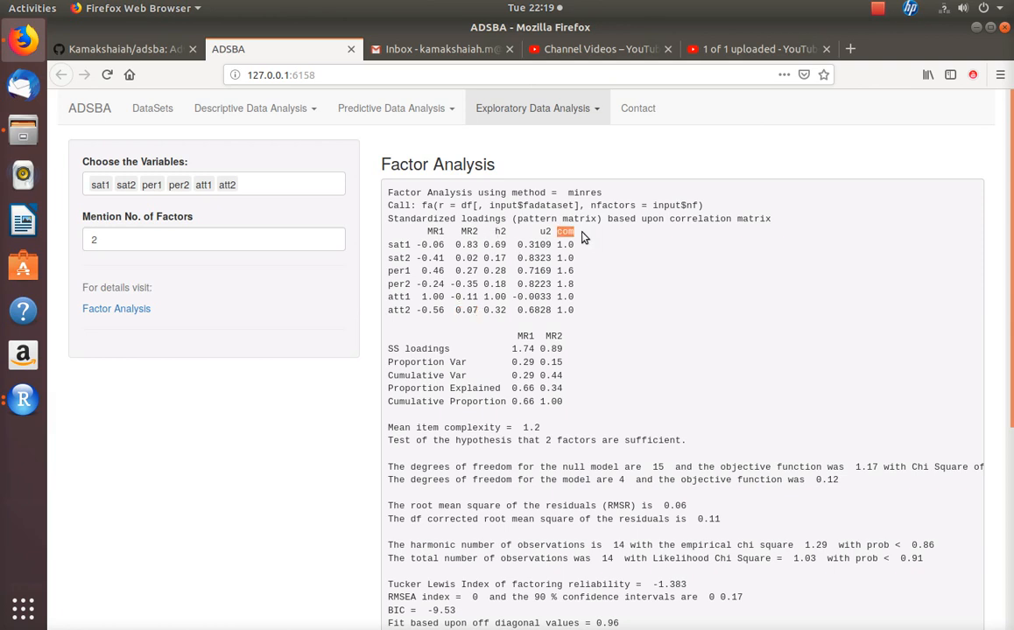
pyautogui.moveTo(496, 233); pyautogui.dragTo(517, 233)
pyautogui.click(539, 232)
pyautogui.doubleClick(541, 233)
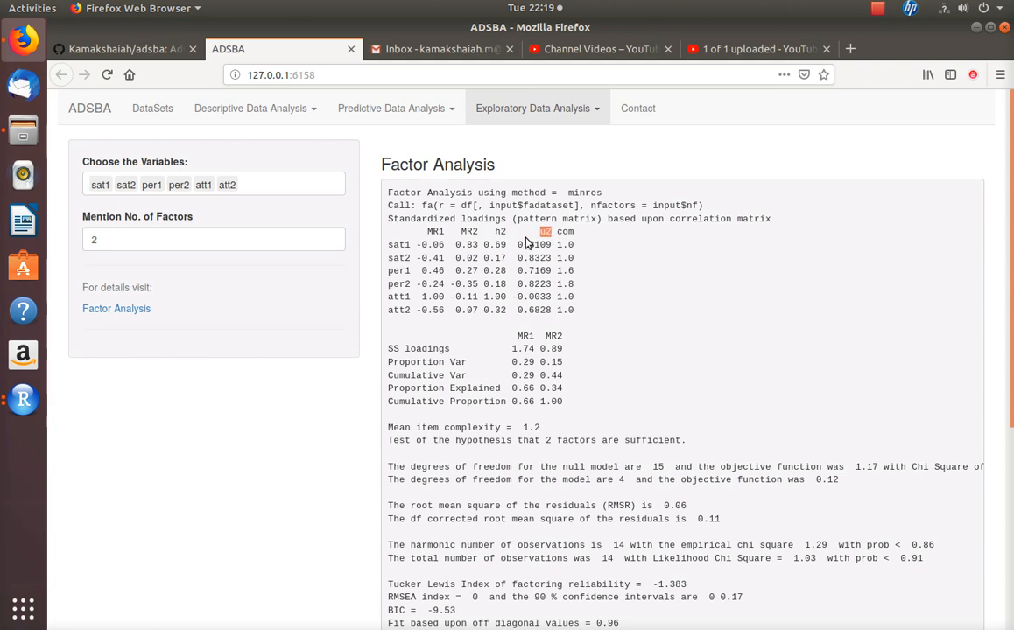
pyautogui.scroll(-4, 592, 398)
pyautogui.scroll(4, 593, 399)
# Open the Cluster Analysis page and bring up the list of variables available for clustering
pyautogui.click(587, 110)
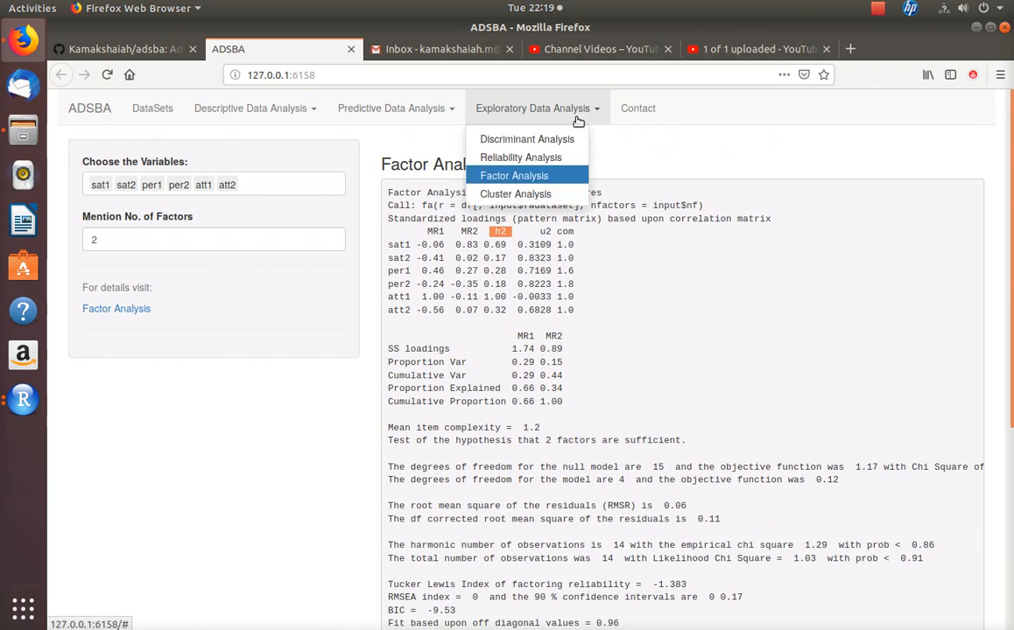
pyautogui.click(530, 196)
pyautogui.click(246, 189)
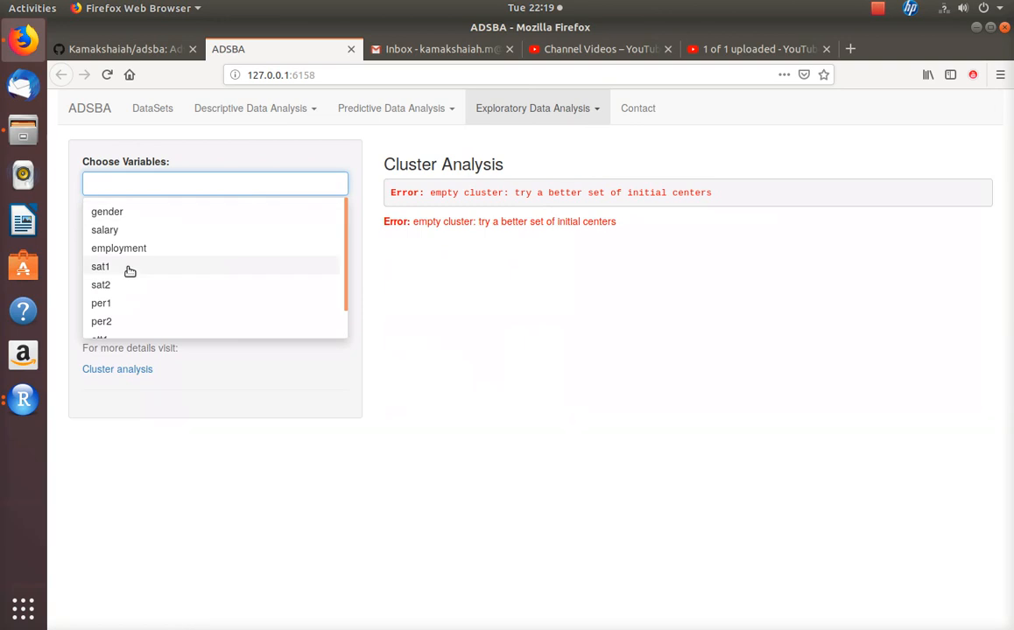
pyautogui.click(125, 212)
pyautogui.click(120, 214)
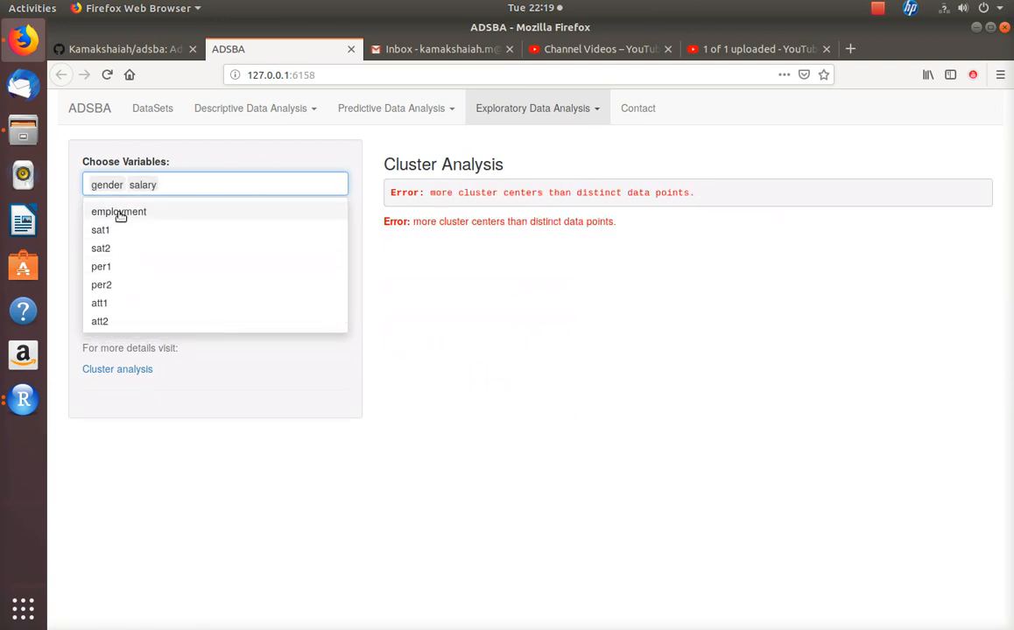
pyautogui.click(112, 212)
pyautogui.click(107, 214)
pyautogui.click(104, 215)
pyautogui.click(105, 215)
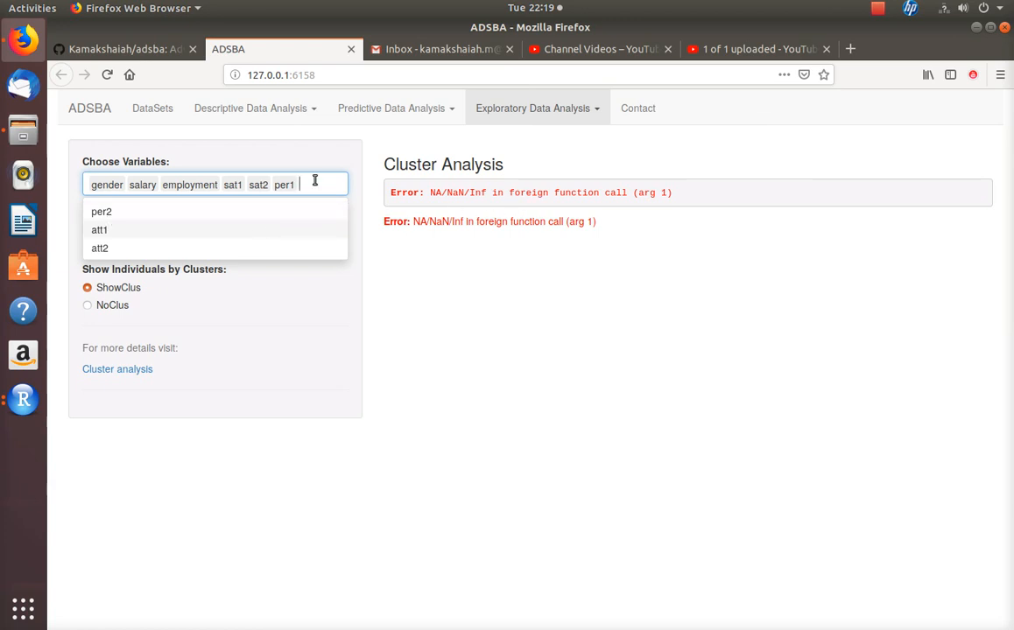
pyautogui.press('BackSpace')
pyautogui.press('BackSpace')
pyautogui.press('BackSpace')
pyautogui.press('BackSpace')
pyautogui.press('BackSpace')
pyautogui.press('BackSpace')
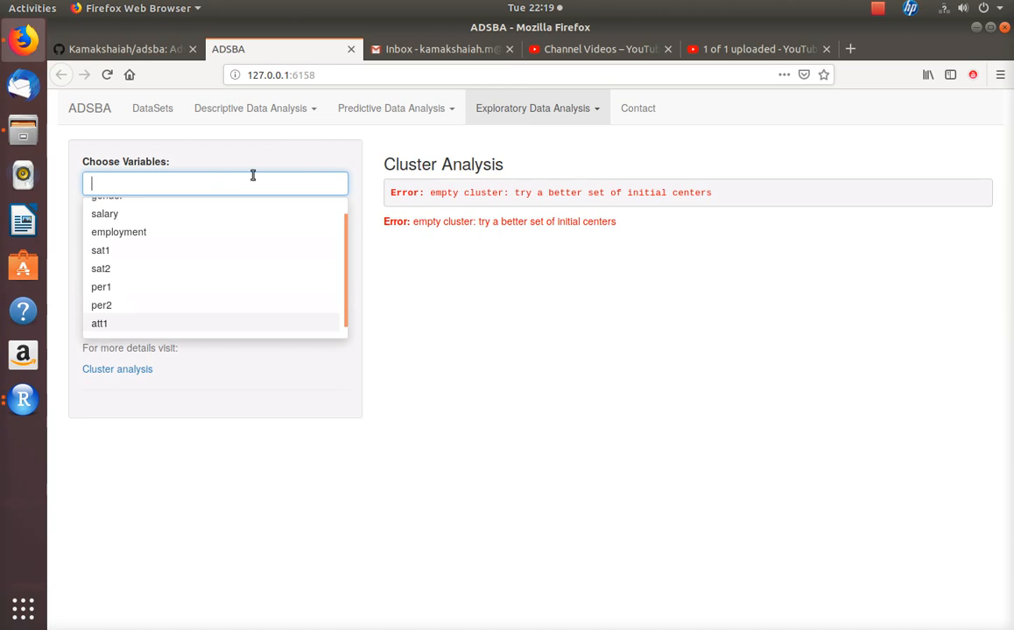
# Choose sat1, sat2, per1, per2, att1 and att2 as the cluster analysis variables
pyautogui.click(106, 256)
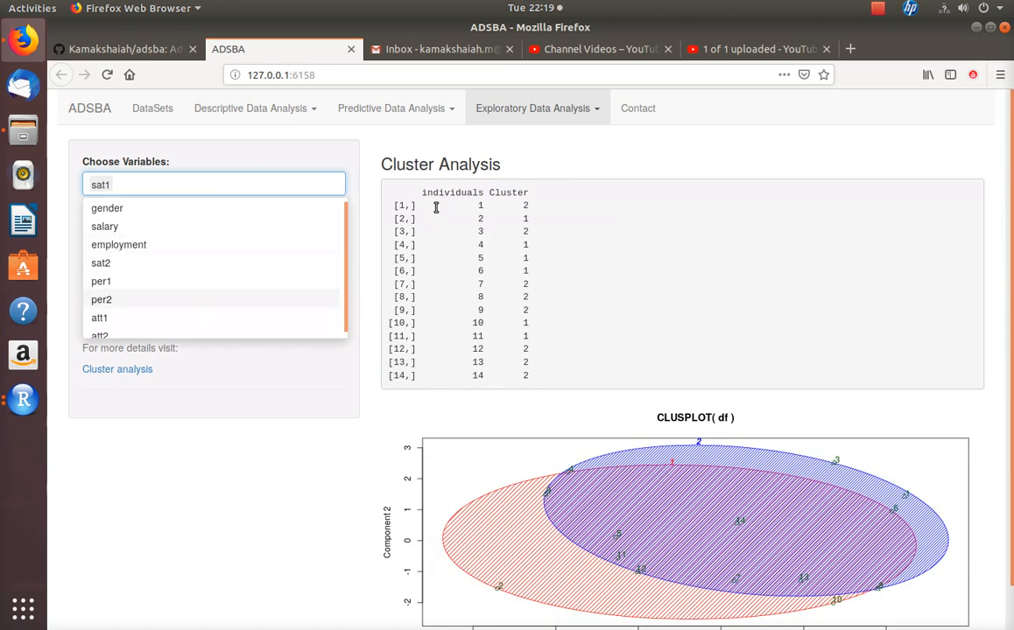
pyautogui.click(103, 264)
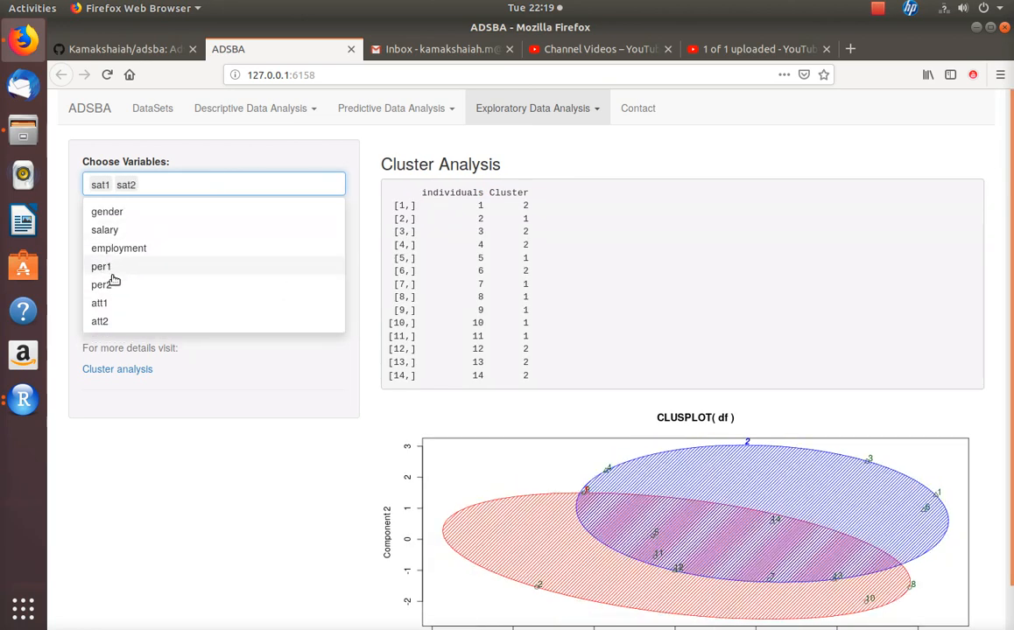
pyautogui.click(104, 268)
pyautogui.click(103, 269)
pyautogui.click(103, 269)
pyautogui.click(101, 267)
pyautogui.click(274, 351)
# Try 3 clusters to view the resulting cluster plot, and set the number of clusters back to 2
pyautogui.doubleClick(94, 240)
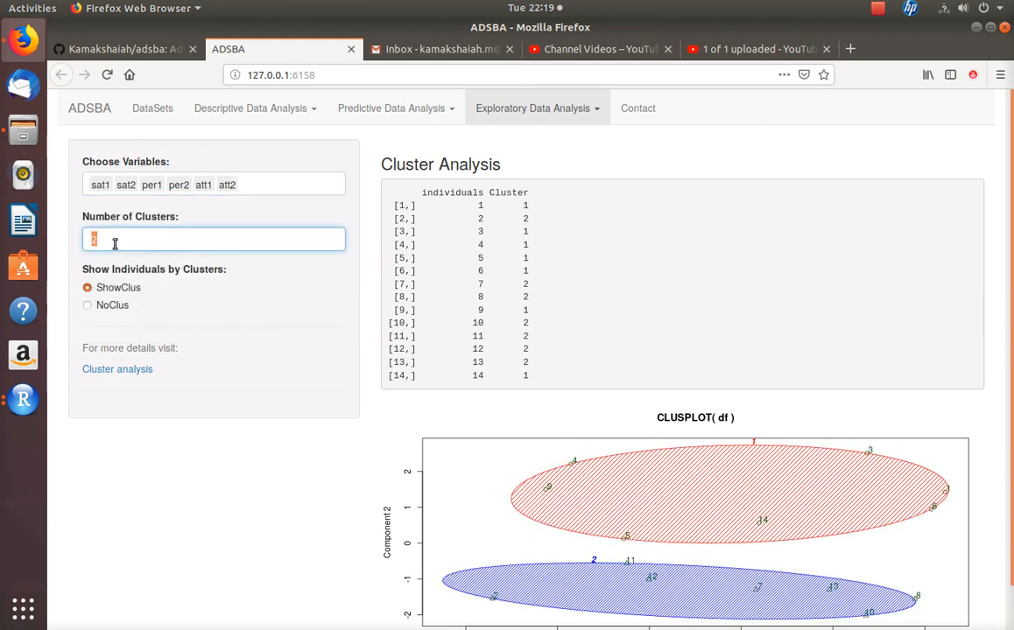
pyautogui.write('3')
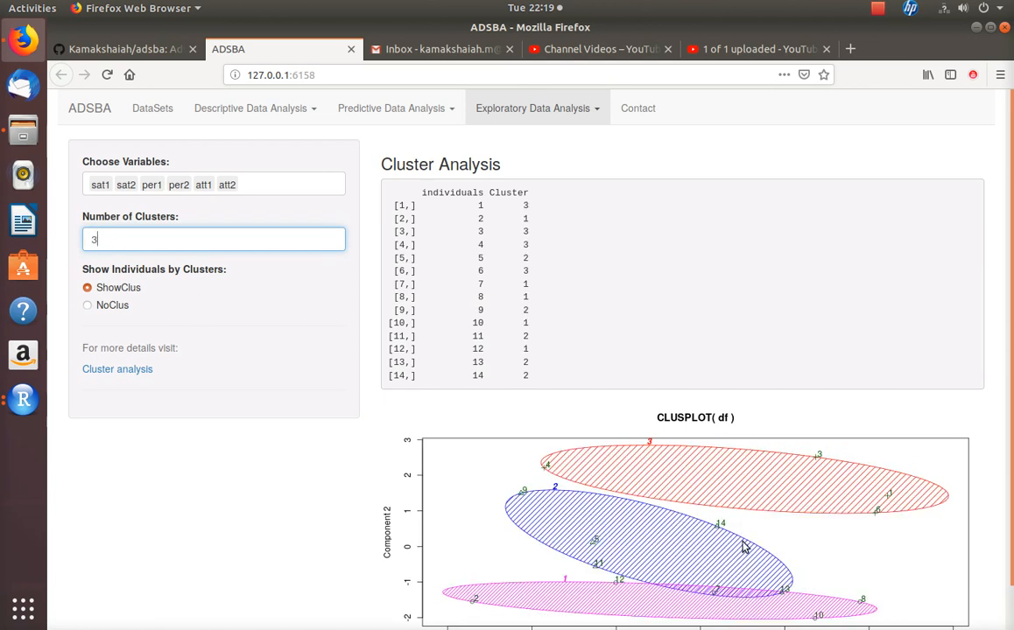
pyautogui.scroll(-1, 700, 452)
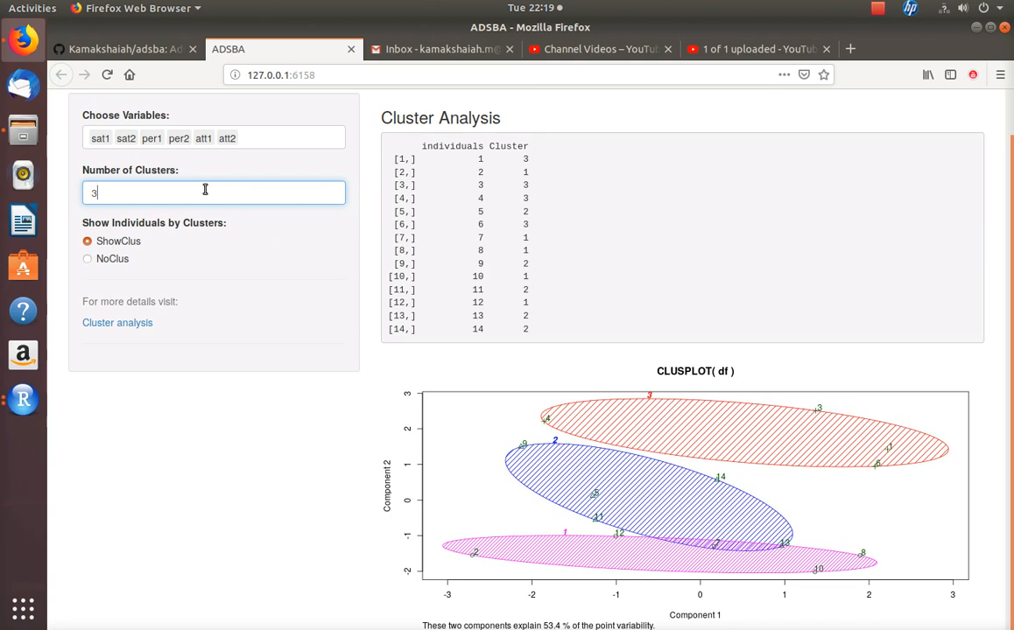
pyautogui.press('BackSpace')
pyautogui.write('2')
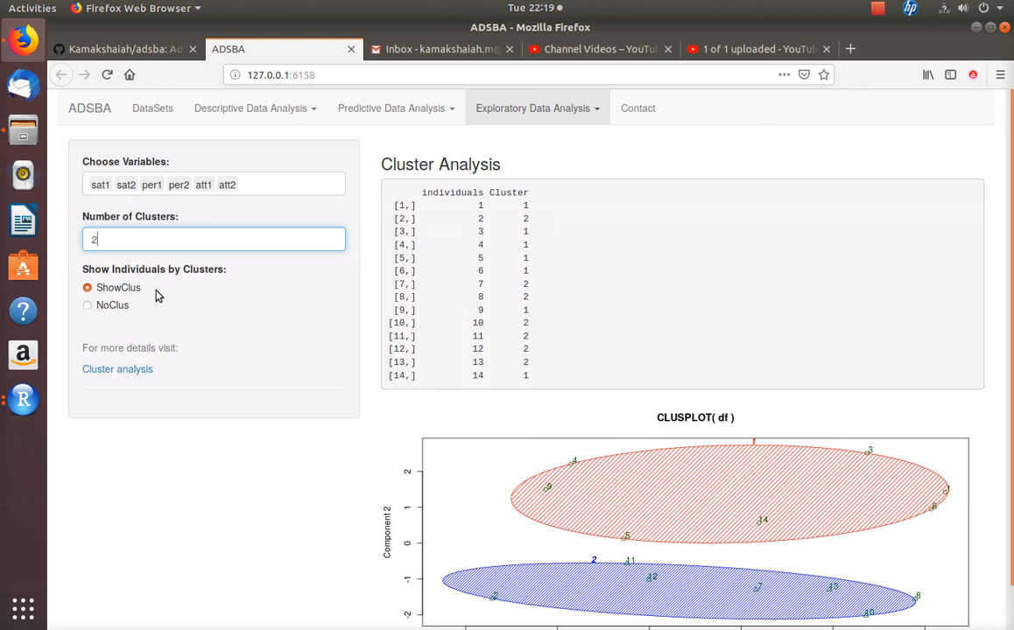
# Examine which cluster individuals 1 and 2 are assigned to in the cluster membership list
pyautogui.click(480, 210)
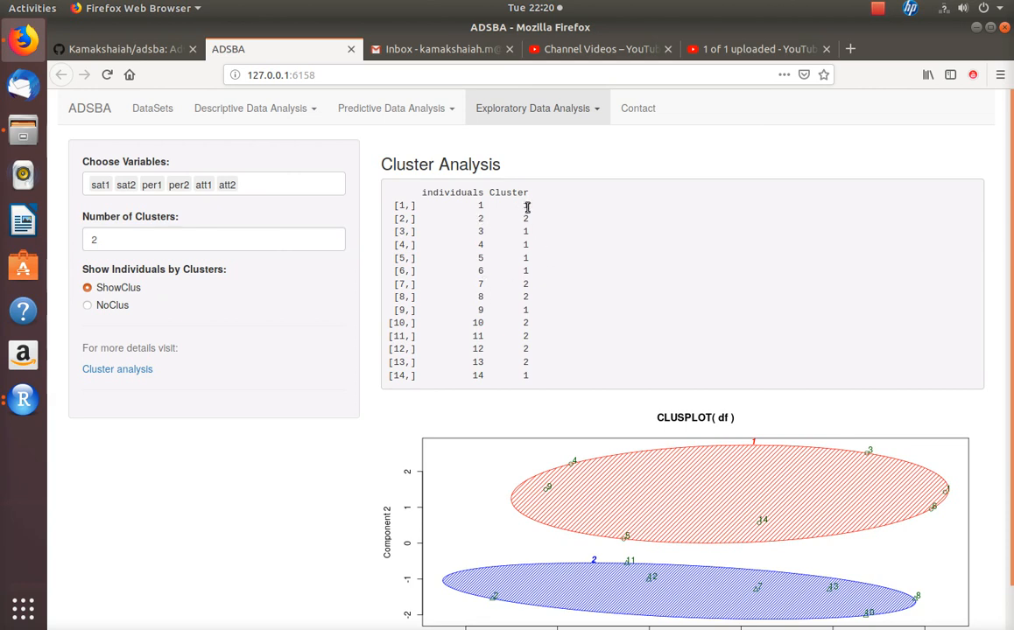
pyautogui.moveTo(525, 211); pyautogui.dragTo(526, 218)
pyautogui.click(487, 217)
pyautogui.doubleClick(479, 206)
pyautogui.doubleClick(526, 206)
pyautogui.doubleClick(480, 218)
pyautogui.doubleClick(525, 218)
# View the individuals' rows in the sample1.csv data table and return to the Cluster Analysis results and plot
pyautogui.click(151, 108)
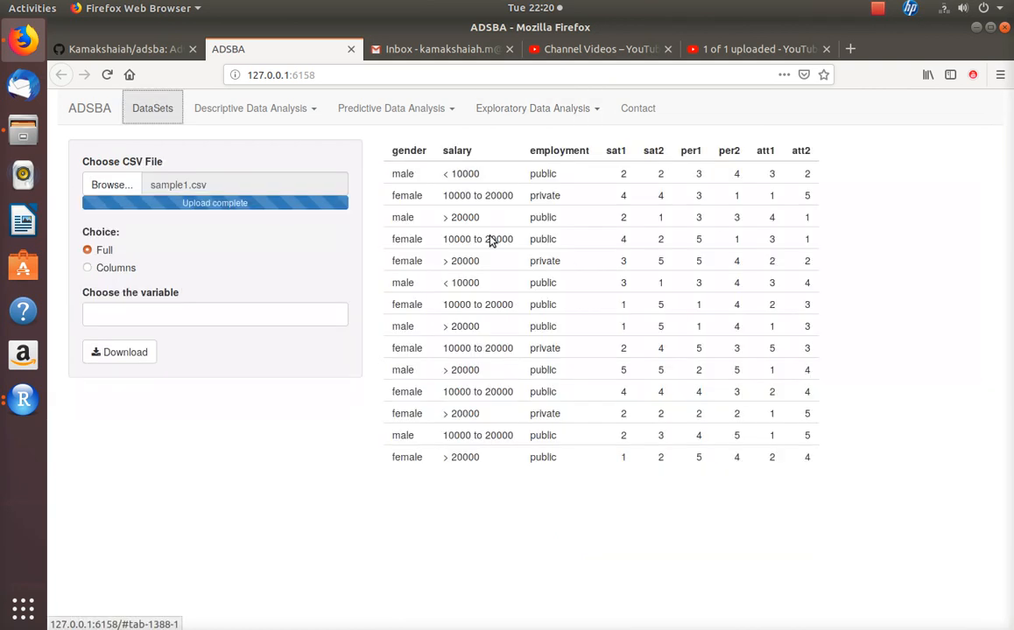
pyautogui.click(579, 108)
pyautogui.click(529, 196)
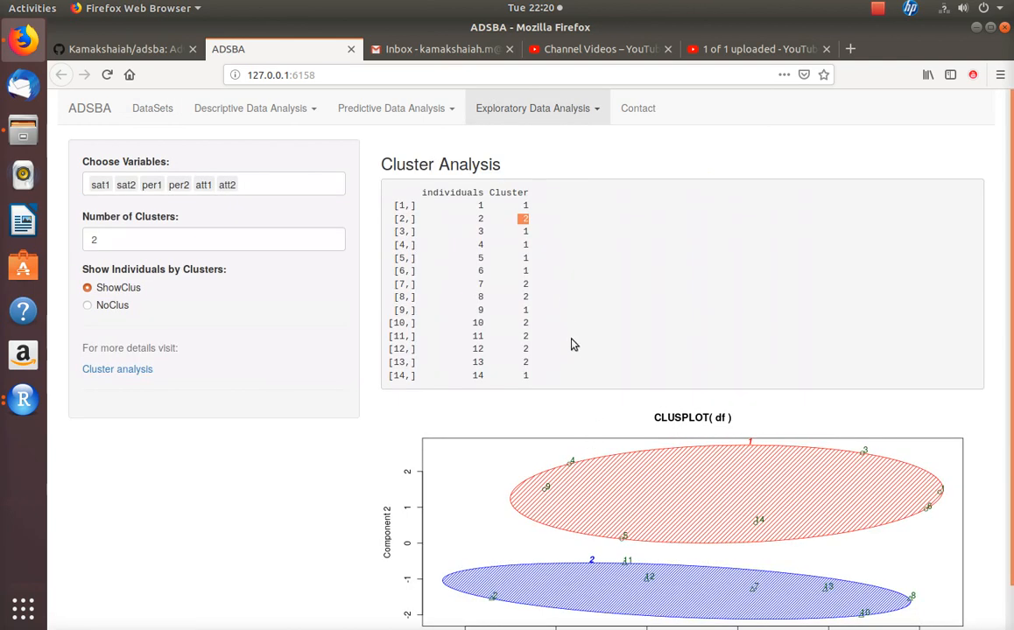
pyautogui.scroll(-1, 652, 436)
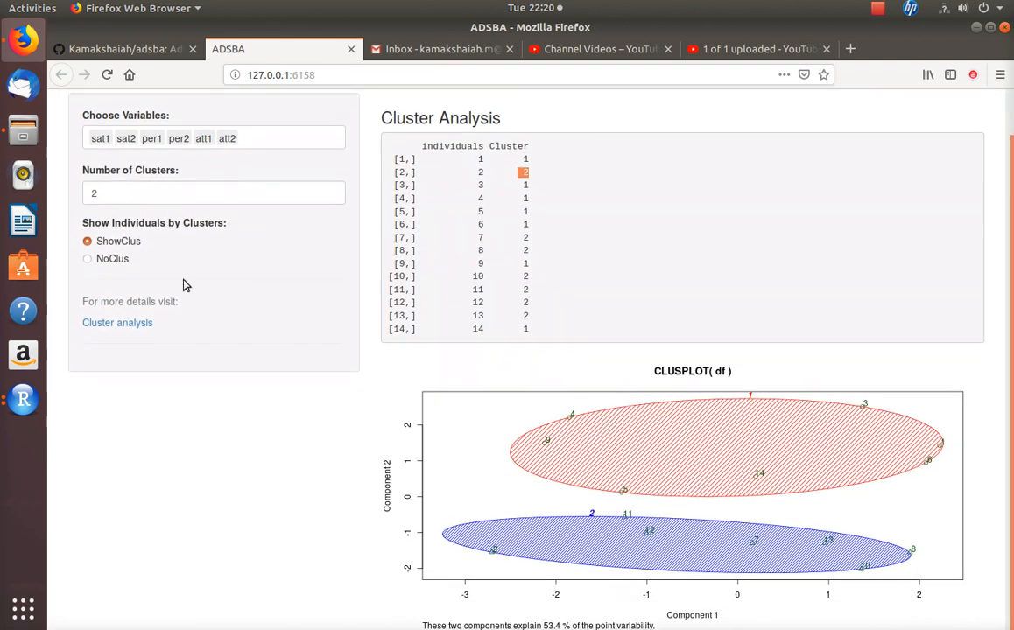
# Set Show Individuals by Clusters to NoClus and examine the between_SS / total_SS ratio in the K-means output
pyautogui.click(88, 261)
pyautogui.moveTo(389, 142); pyautogui.dragTo(480, 345)
pyautogui.click(584, 348)
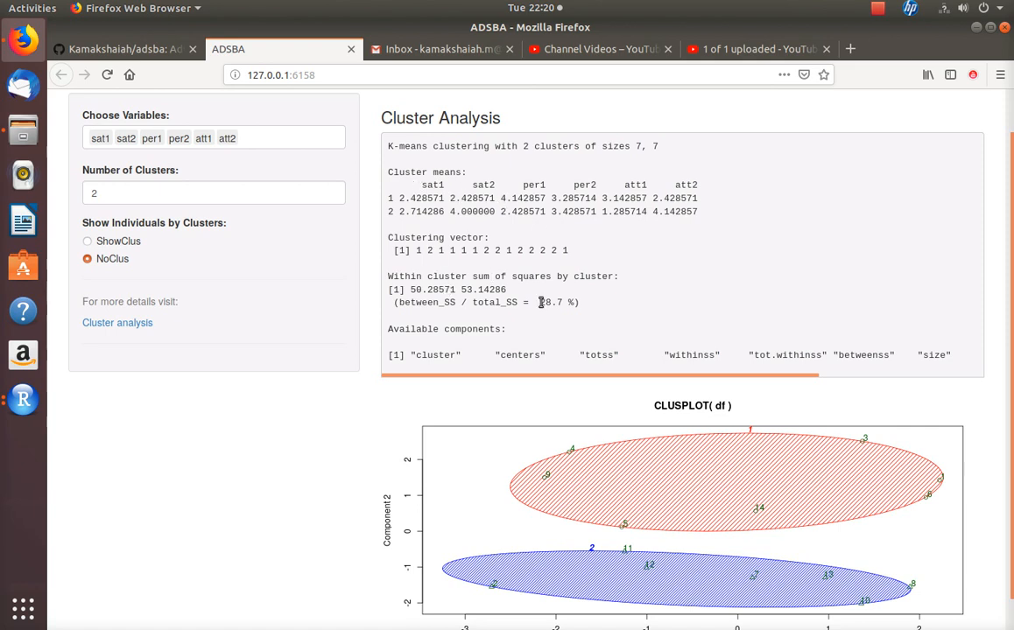
pyautogui.moveTo(539, 302); pyautogui.dragTo(566, 301)
pyautogui.click(548, 303)
pyautogui.doubleClick(553, 303)
pyautogui.scroll(1, 530, 399)
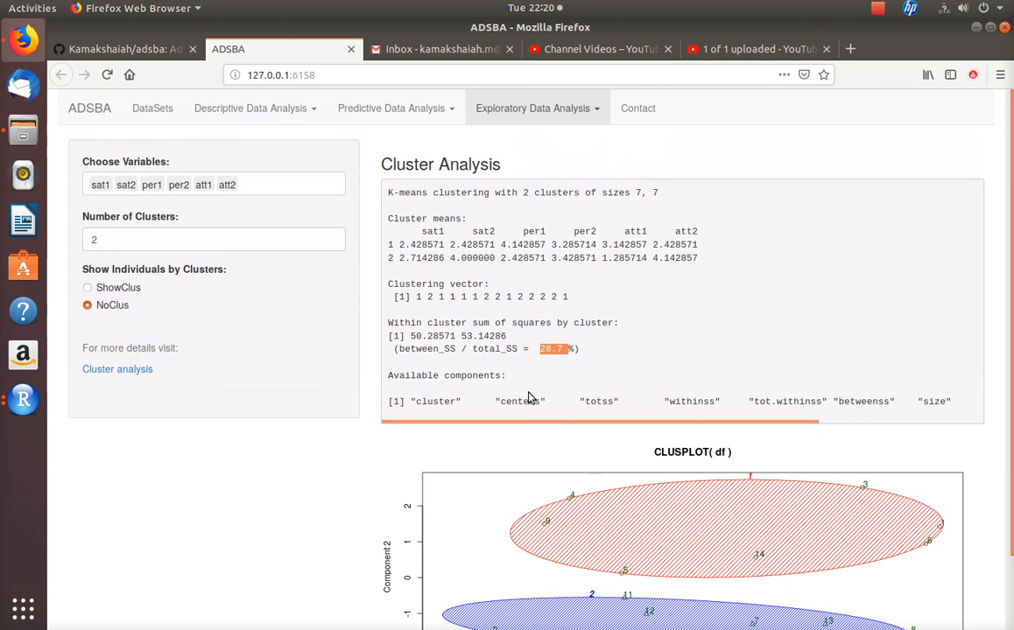
pyautogui.moveTo(386, 164); pyautogui.dragTo(489, 155)
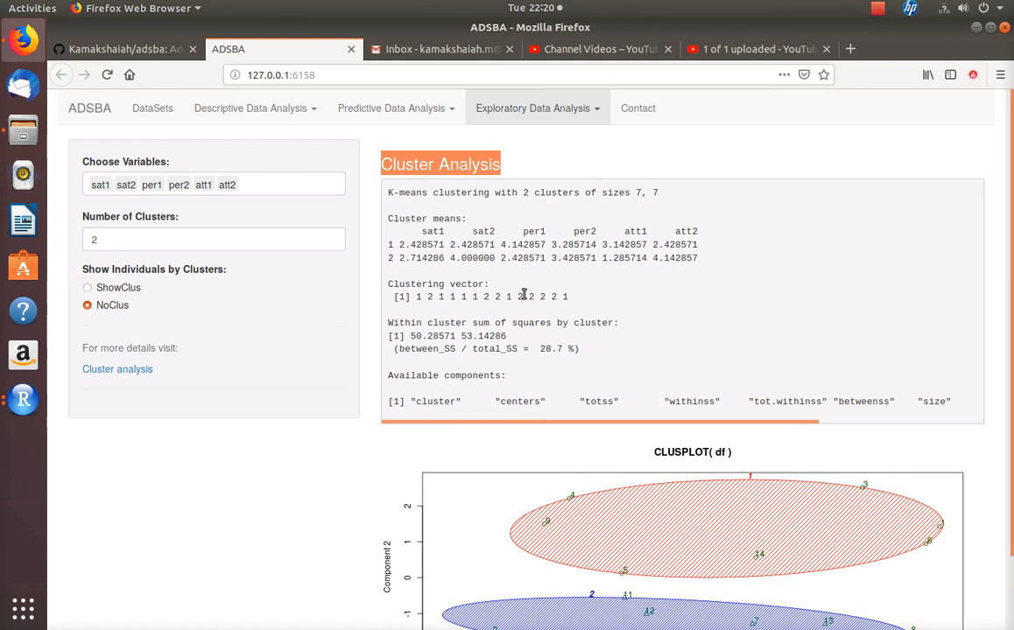
# Open the Contact page and view the author's e-mail address and phone number
pyautogui.click(558, 109)
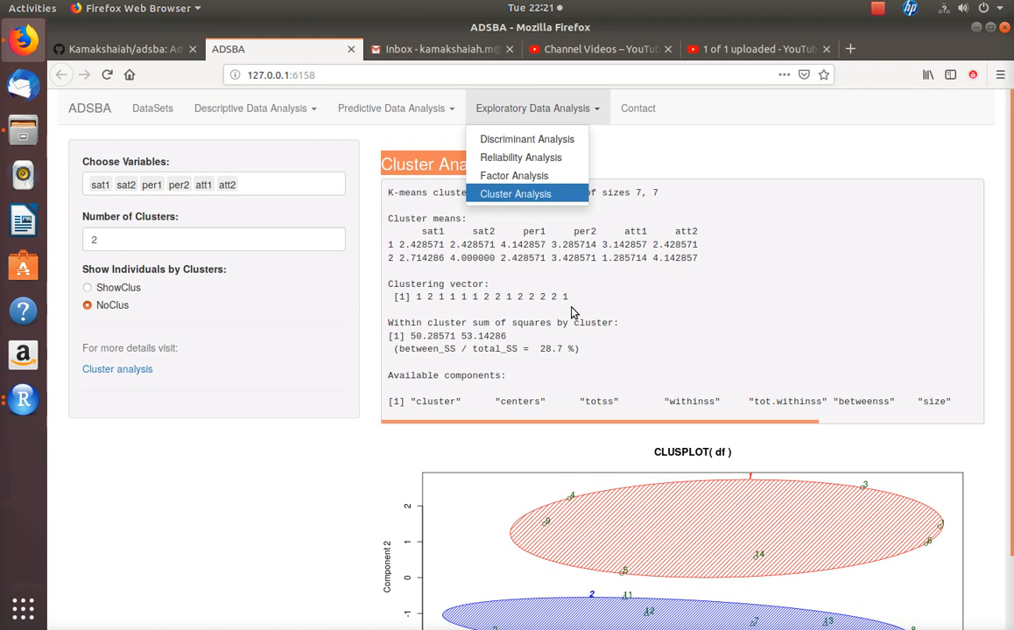
pyautogui.click(639, 114)
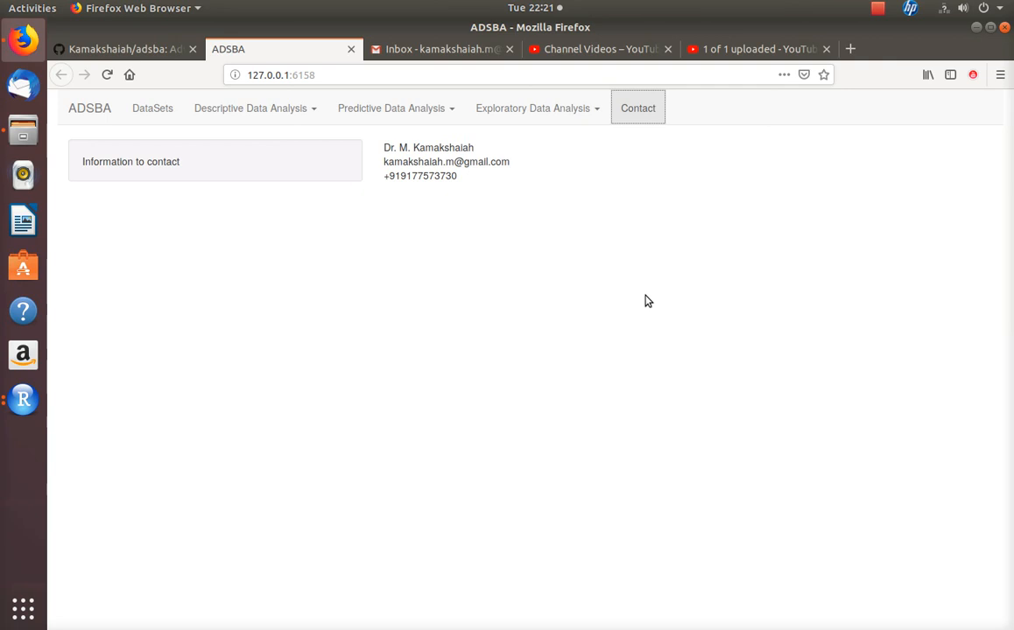
pyautogui.moveTo(387, 162)
pyautogui.mouseDown()
pyautogui.moveTo(430, 162)
pyautogui.moveTo(390, 175)
pyautogui.mouseUp()
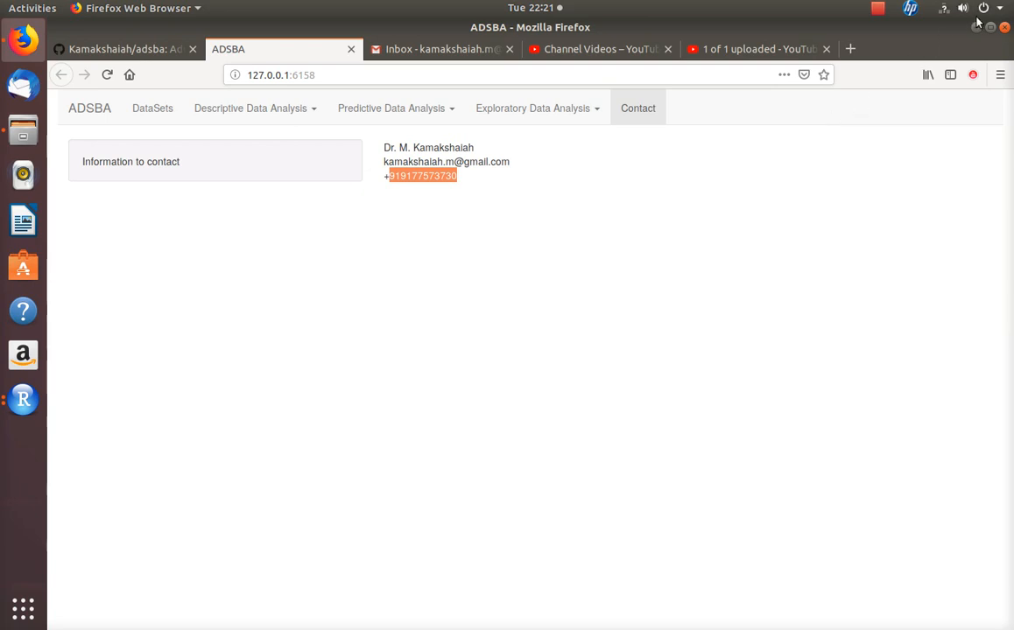
pyautogui.click(878, 9)
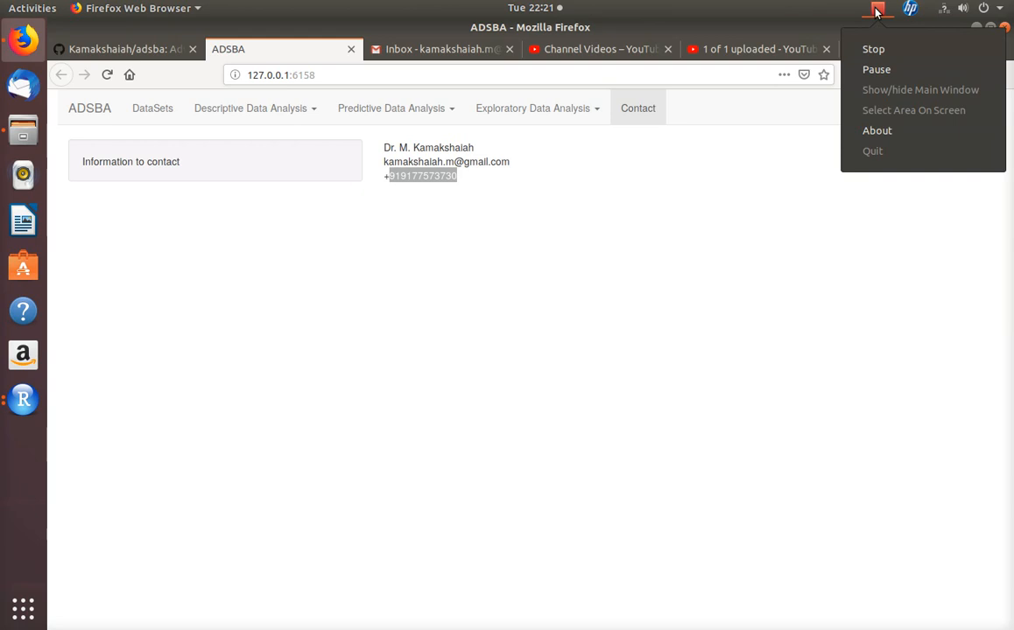